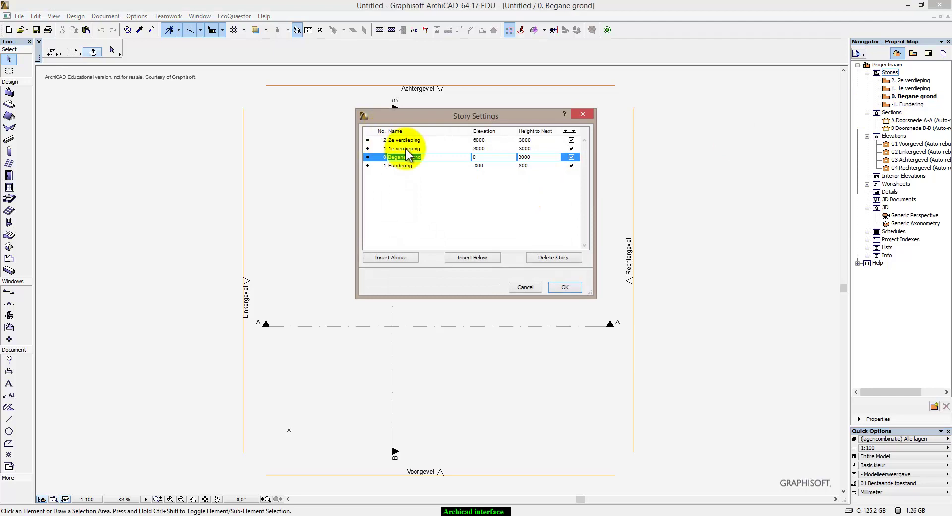
# Step: Delete the Fundering story and insert four new stories above 2e verdieping
pyautogui.click(406, 165)
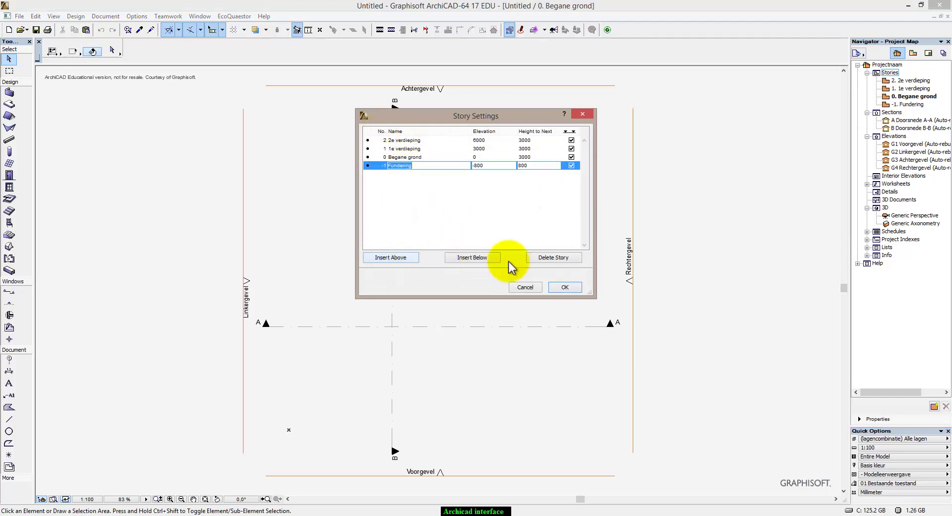
pyautogui.click(569, 260)
pyautogui.click(412, 141)
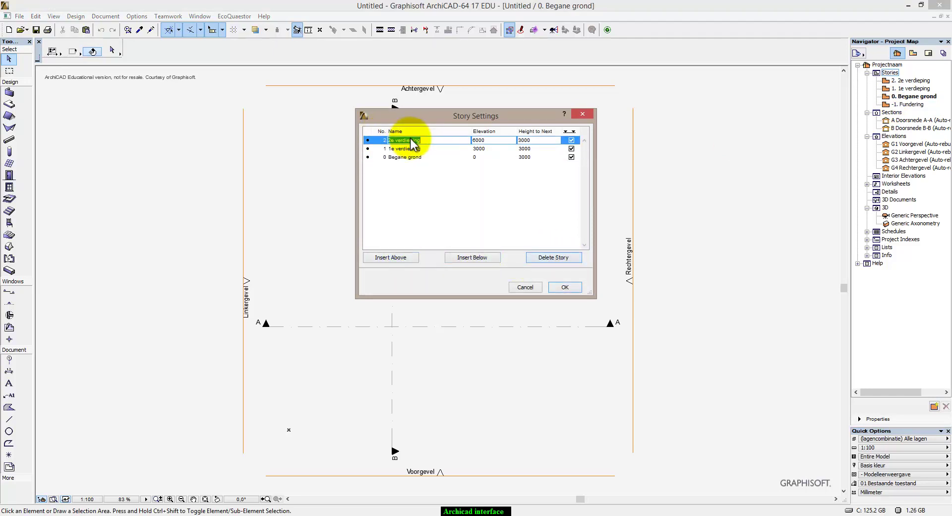
pyautogui.click(395, 258)
pyautogui.click(395, 258)
pyautogui.click(395, 258)
pyautogui.click(395, 258)
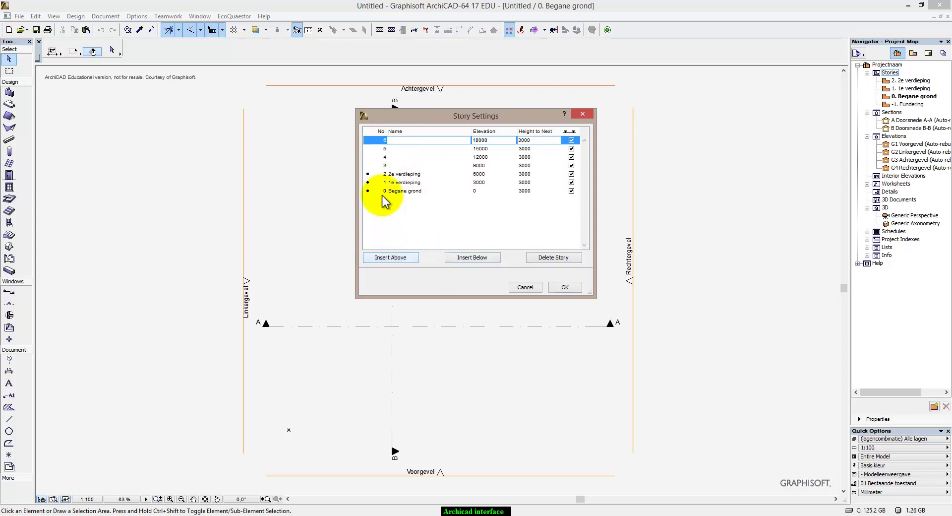
# Step: Copy the name 2e verdieping into the name fields of the unnamed stories 3 to 6
pyautogui.click(400, 174)
pyautogui.hotkey('ctrl', 'c')
pyautogui.click(407, 165)
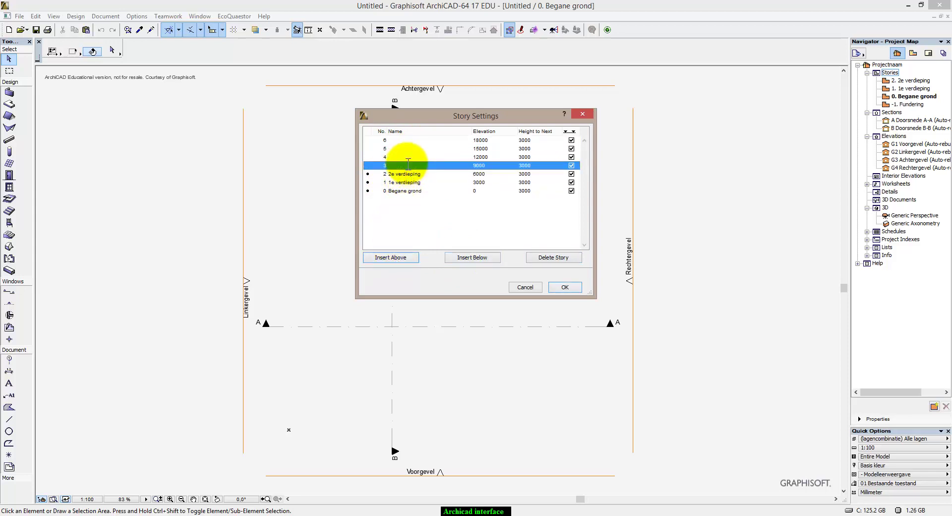
pyautogui.press('Up')
pyautogui.hotkey('ctrl', 'v')
pyautogui.press('Up')
pyautogui.hotkey('ctrl', 'v')
pyautogui.press('Up')
pyautogui.hotkey('ctrl', 'v')
# Step: Rename stories 3 to 6 as 3e verdieping, 4e verdieping, 5e verdieping and 6e verdieping
pyautogui.click(392, 166)
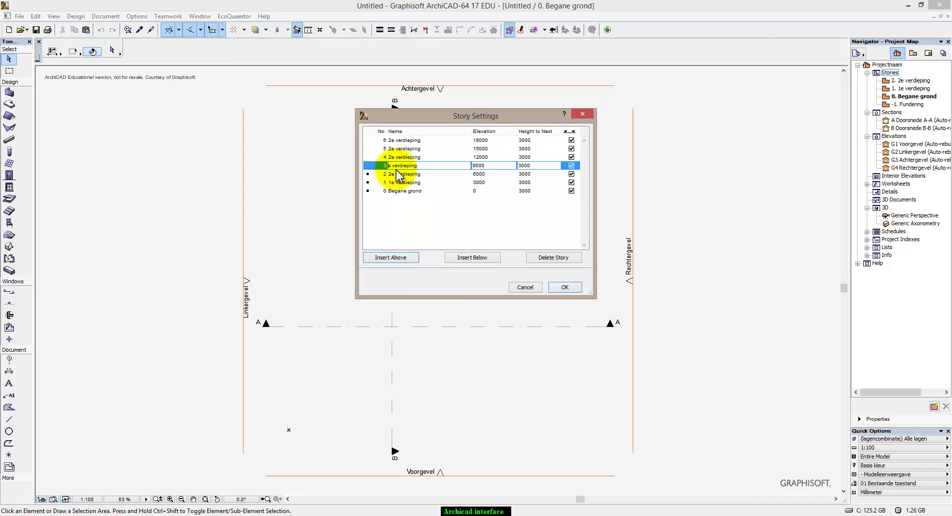
pyautogui.click(390, 157)
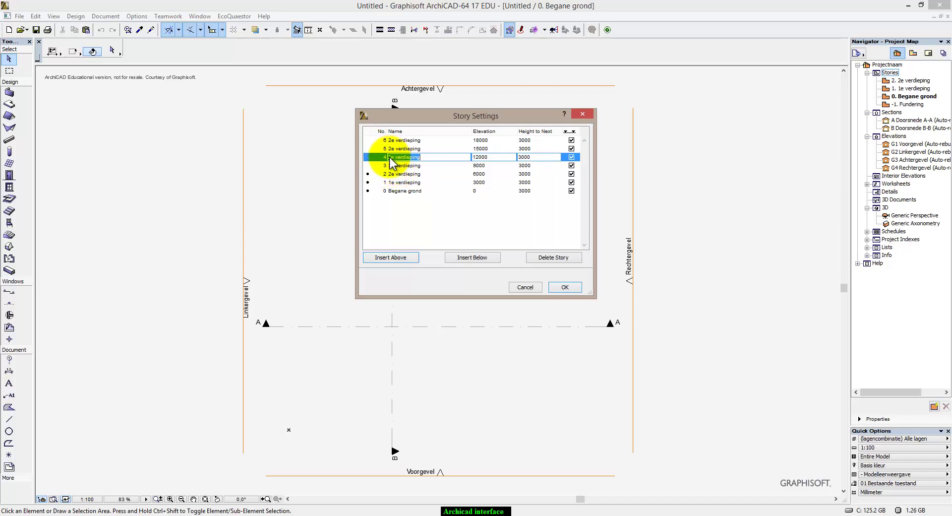
pyautogui.write('4e verdieping')
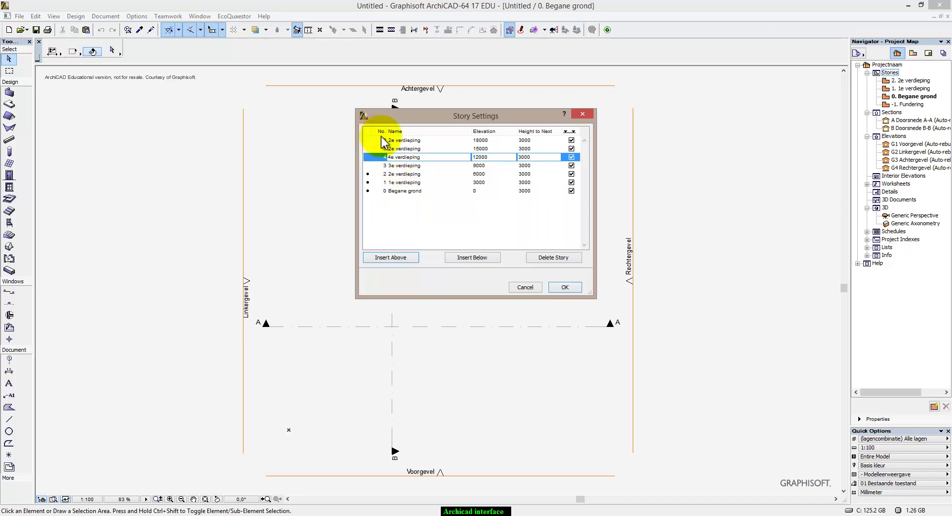
pyautogui.click(392, 148)
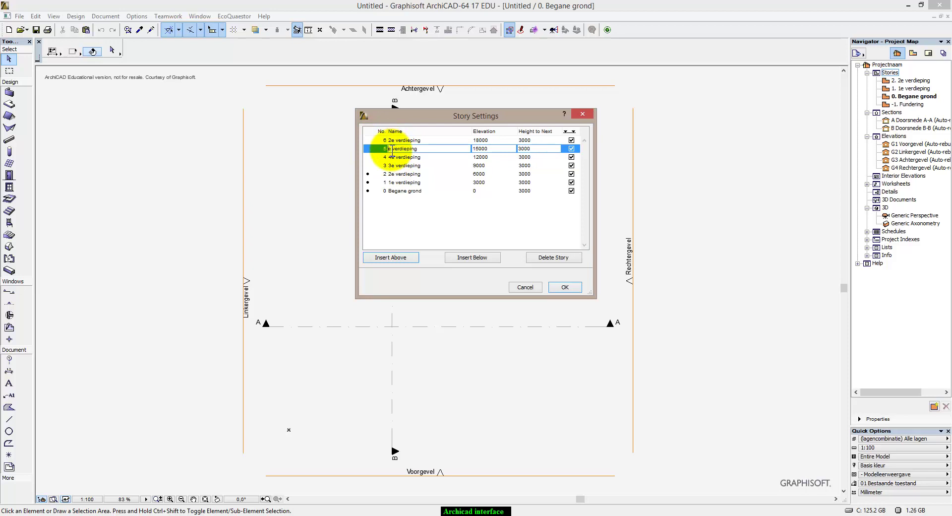
pyautogui.click(391, 142)
pyautogui.press('Home')
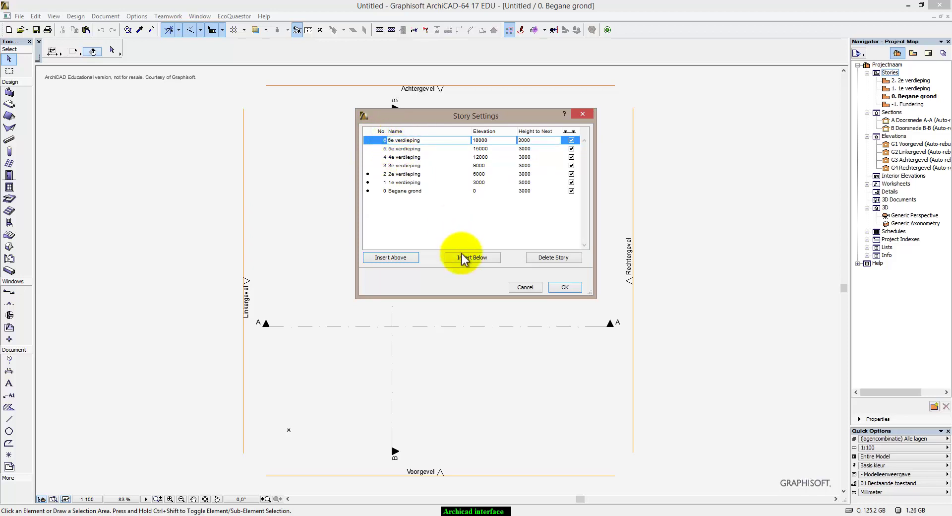
# Step: Apply the story settings, accepting the story deletion, and open the 0. Begane grond floor plan
pyautogui.click(563, 286)
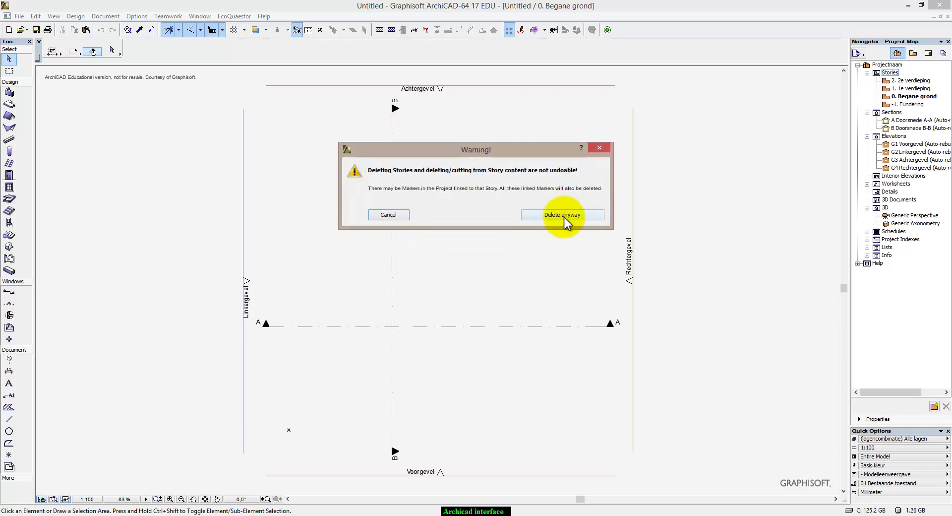
pyautogui.click(565, 218)
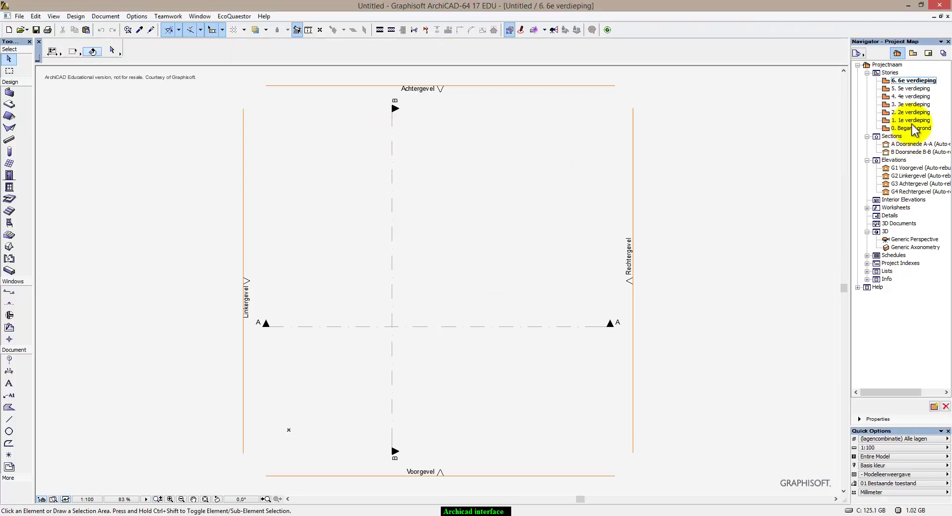
pyautogui.doubleClick(914, 128)
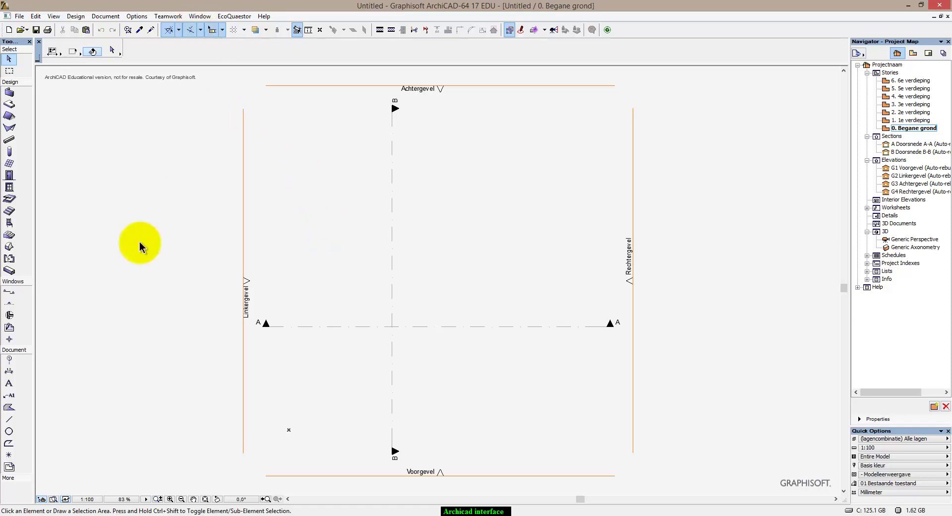
# Step: Open the standard steel profile import and add the EuroCode I/H profiles IPE100 and IPE120 to the selected profiles
pyautogui.click(136, 17)
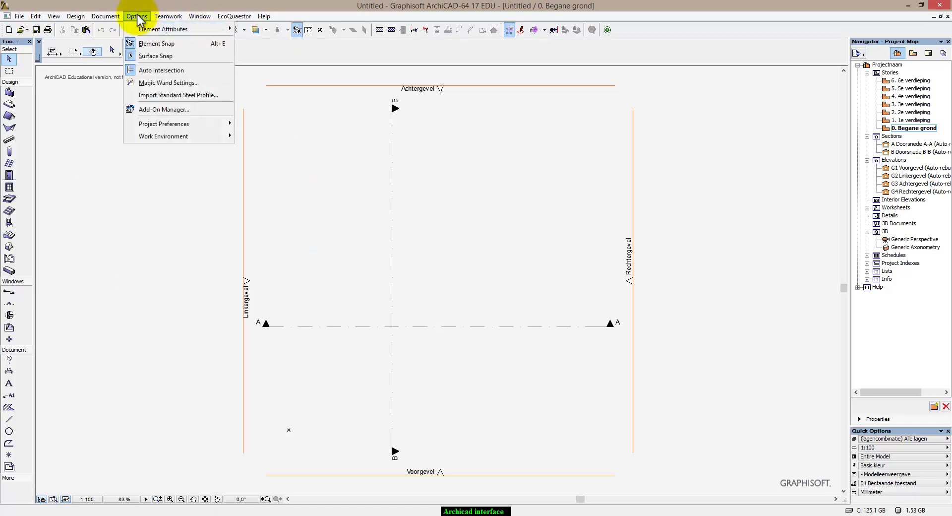
pyautogui.click(167, 94)
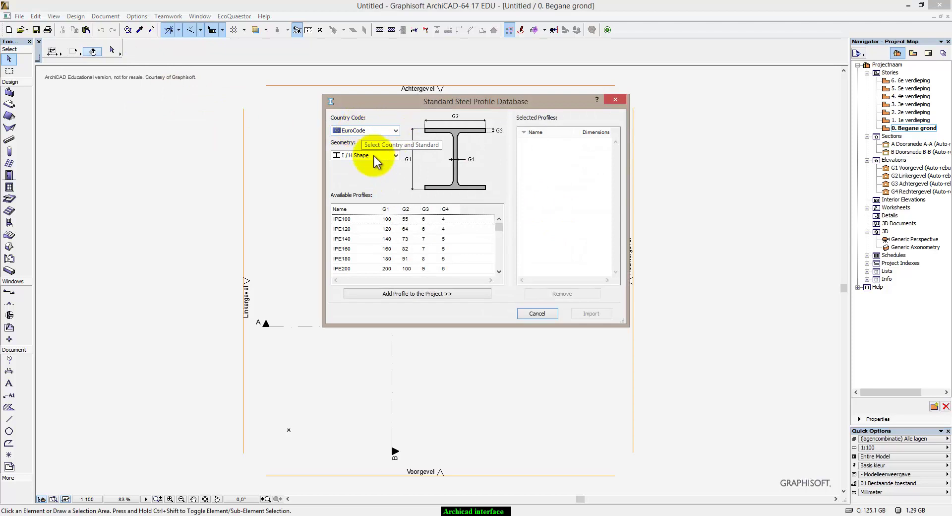
pyautogui.click(349, 219)
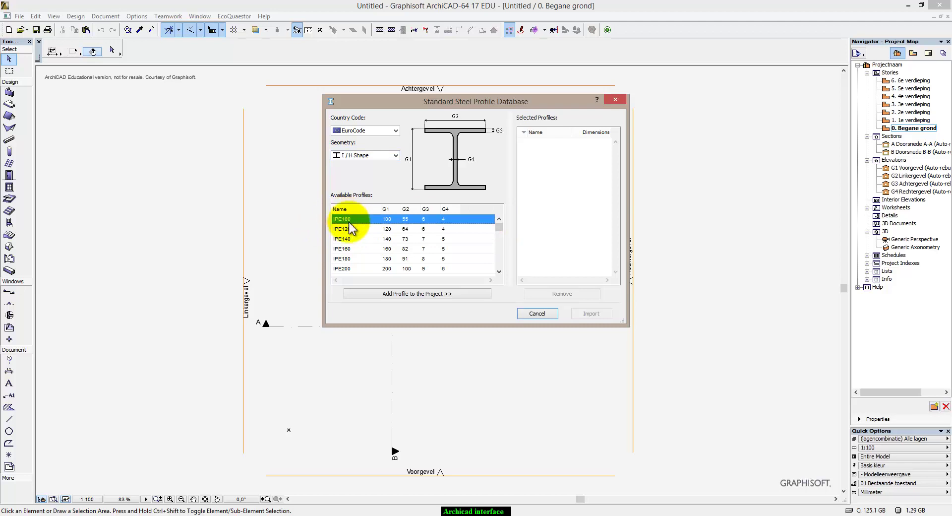
pyautogui.click(421, 293)
pyautogui.click(350, 229)
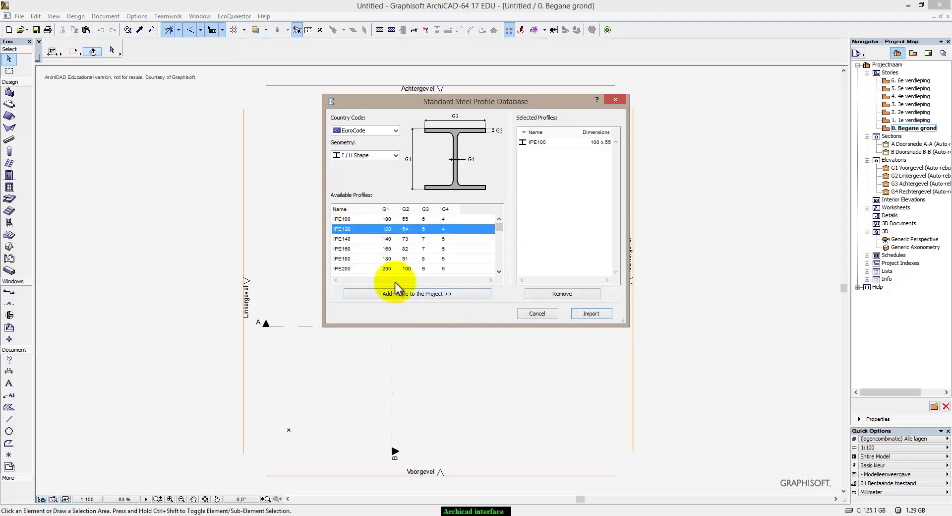
pyautogui.click(395, 293)
# Step: Add the I/H profiles HEA100 and HEA120 to the selected steel profiles
pyautogui.click(500, 272)
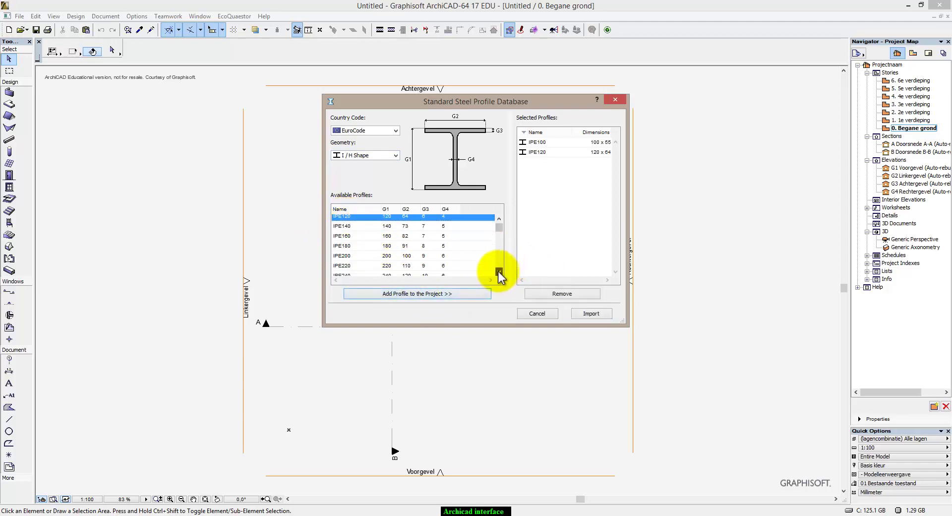
pyautogui.click(499, 272)
pyautogui.click(499, 272)
pyautogui.click(499, 272)
pyautogui.click(499, 272)
pyautogui.click(500, 272)
pyautogui.click(499, 271)
pyautogui.click(500, 272)
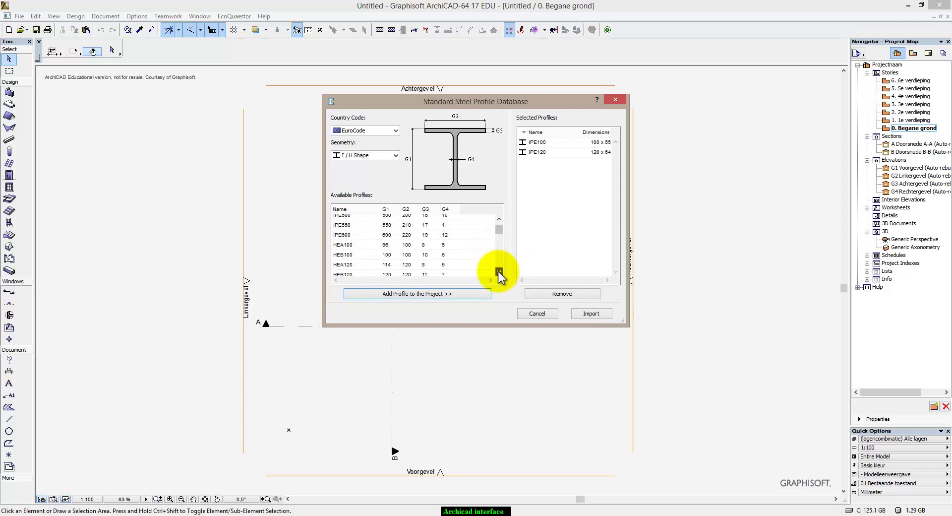
pyautogui.click(499, 271)
pyautogui.click(499, 271)
pyautogui.click(346, 249)
pyautogui.click(345, 229)
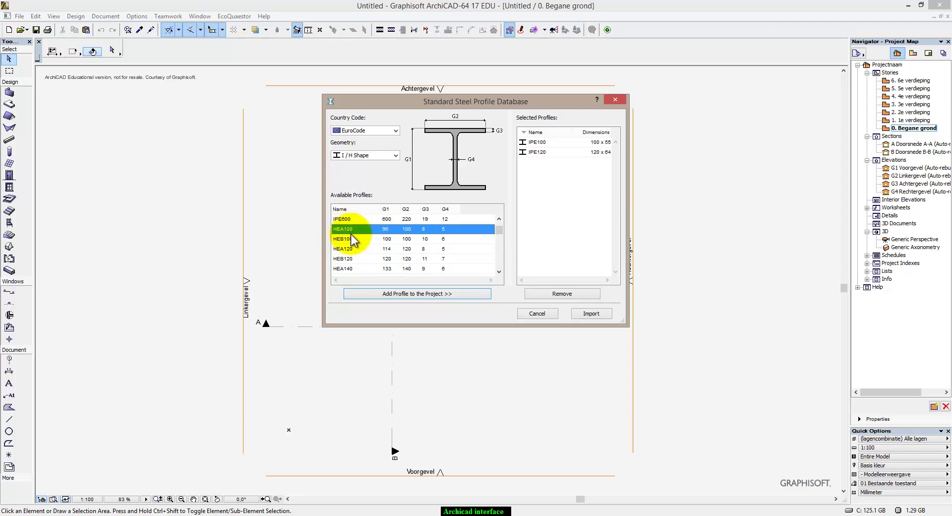
pyautogui.click(399, 293)
pyautogui.click(347, 248)
pyautogui.click(391, 293)
# Step: Add the Rectangular Hollow profile CFRHS60X60X4 to the selected steel profiles
pyautogui.click(372, 156)
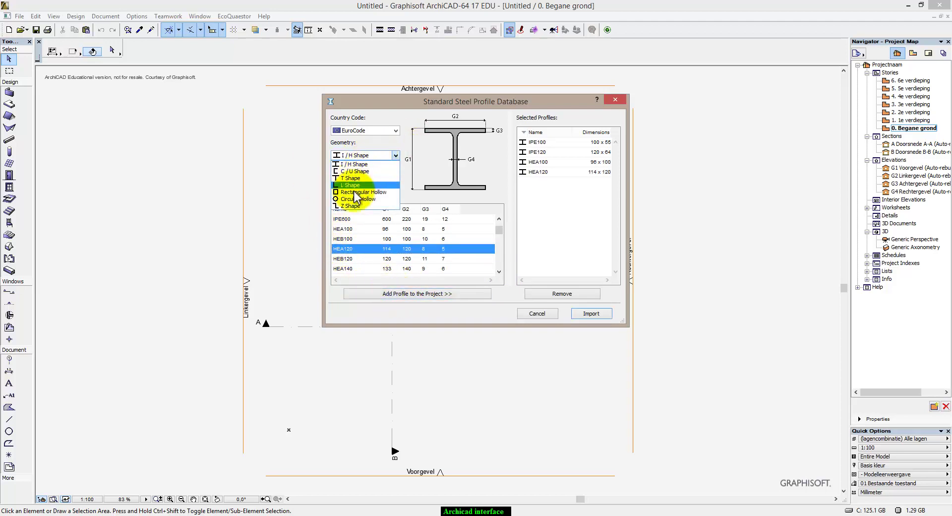
pyautogui.click(355, 193)
pyautogui.click(354, 219)
pyautogui.click(400, 291)
# Step: Add the Circular Hollow profile CFCHS26.9X2.3 and import all selected steel profiles into the project
pyautogui.click(364, 155)
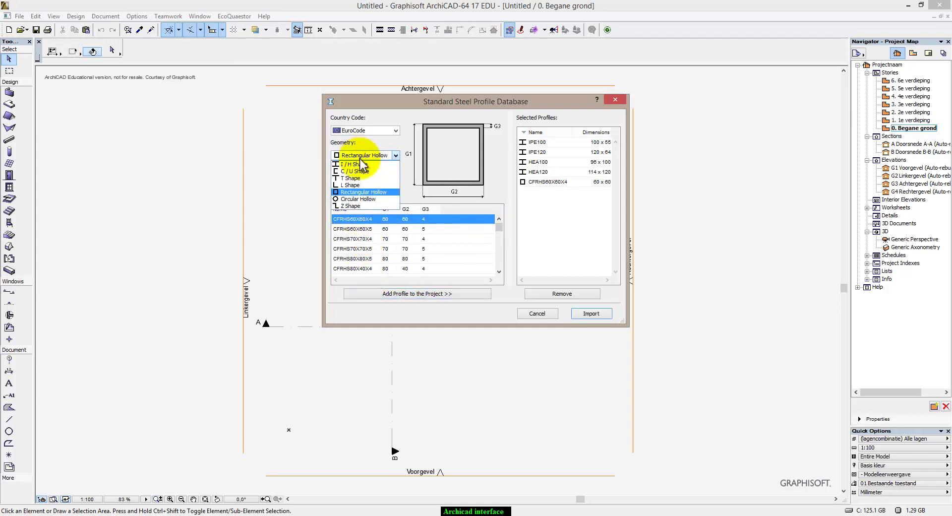
pyautogui.click(357, 199)
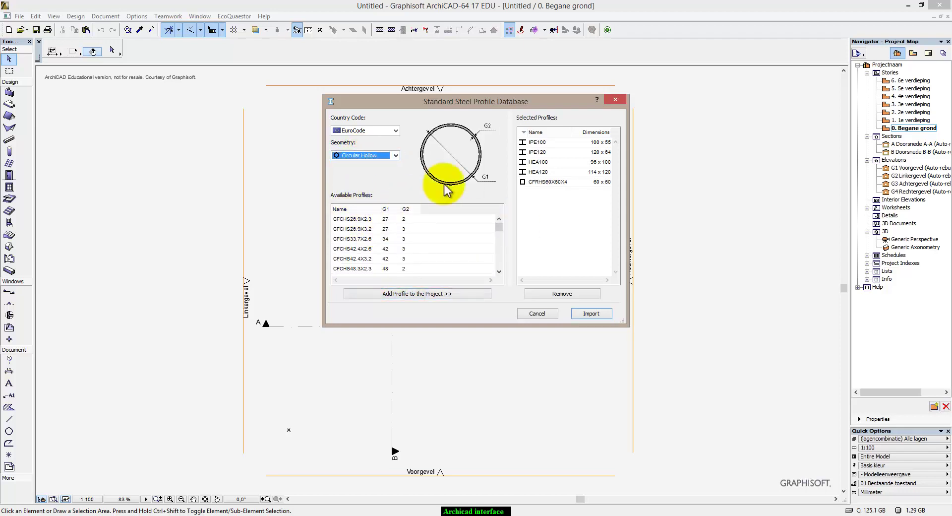
pyautogui.click(353, 220)
pyautogui.click(397, 295)
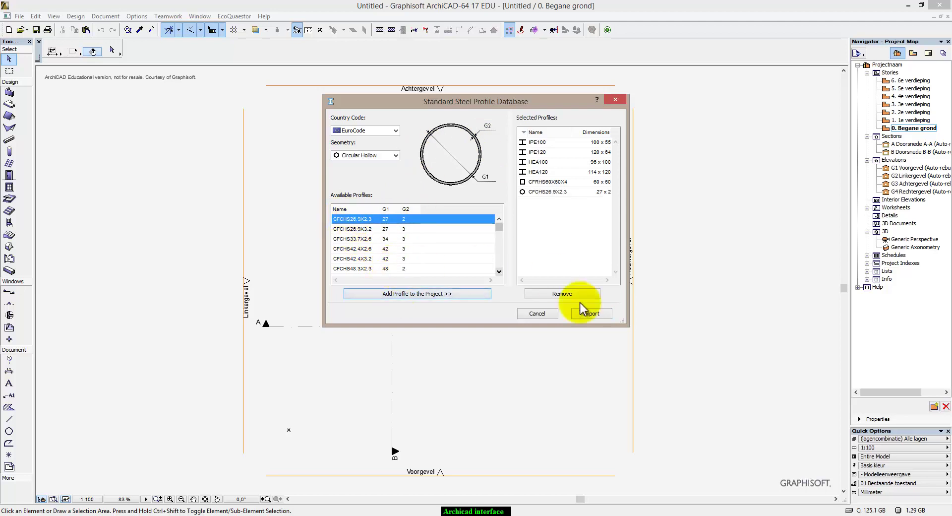
pyautogui.click(592, 314)
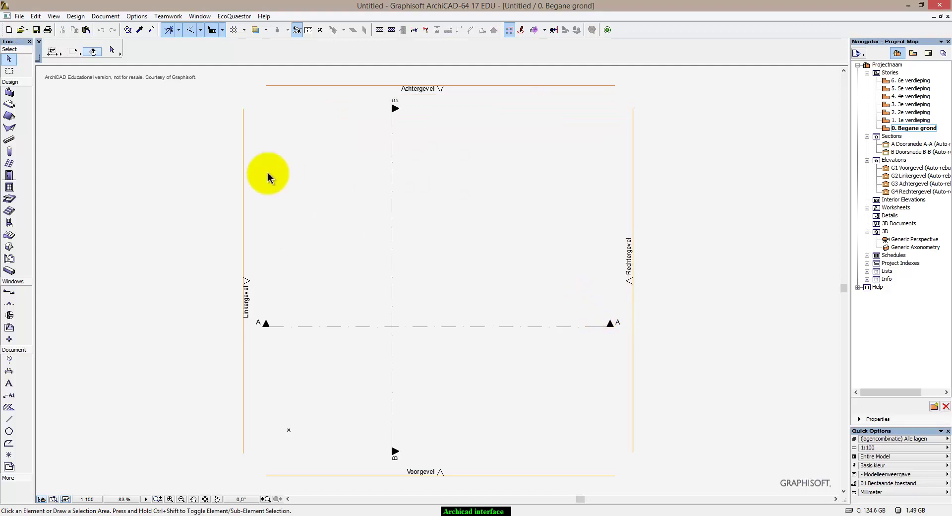
# Step: Open the grid system settings and enable columns at grid line intersections and default beams on grid lines
pyautogui.click(10, 154)
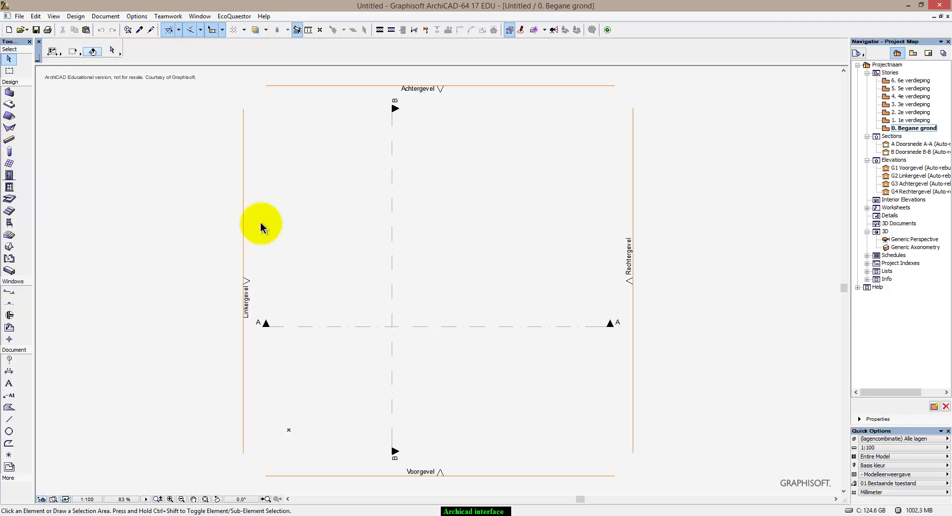
pyautogui.click(77, 16)
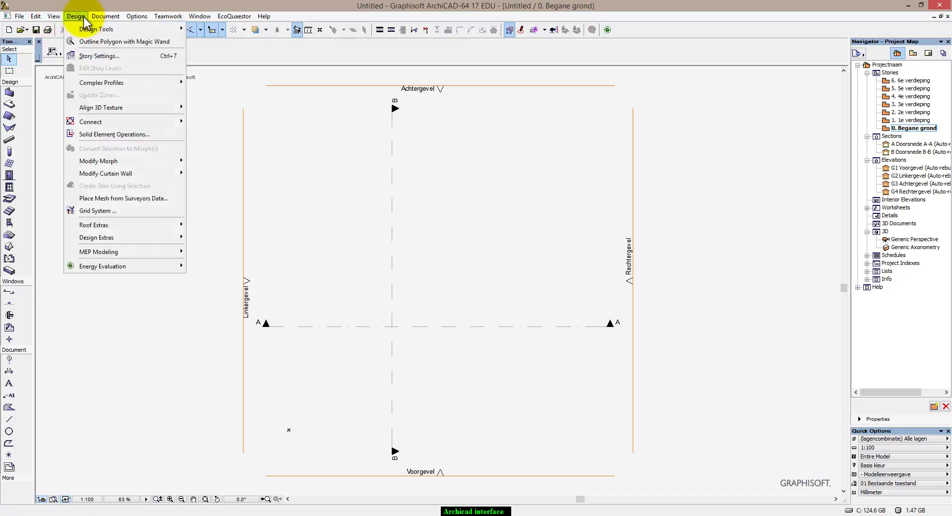
pyautogui.click(98, 210)
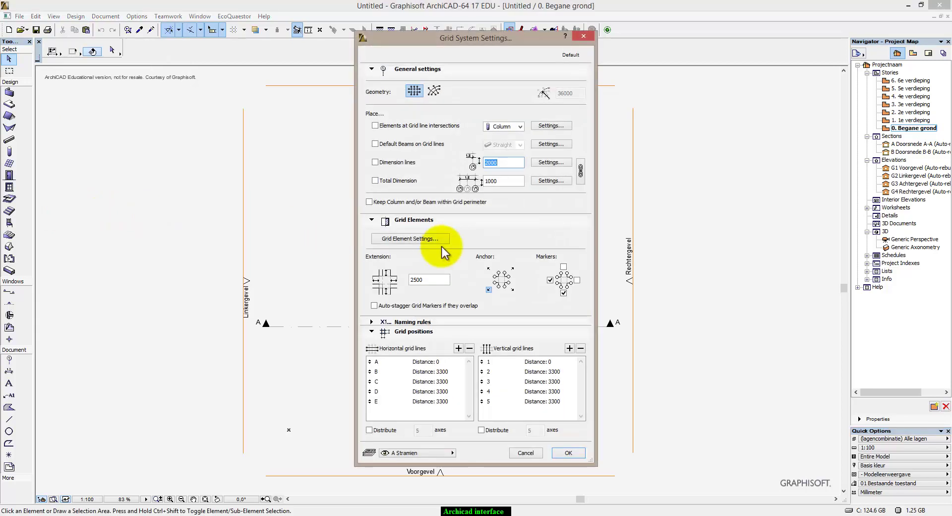
pyautogui.click(375, 126)
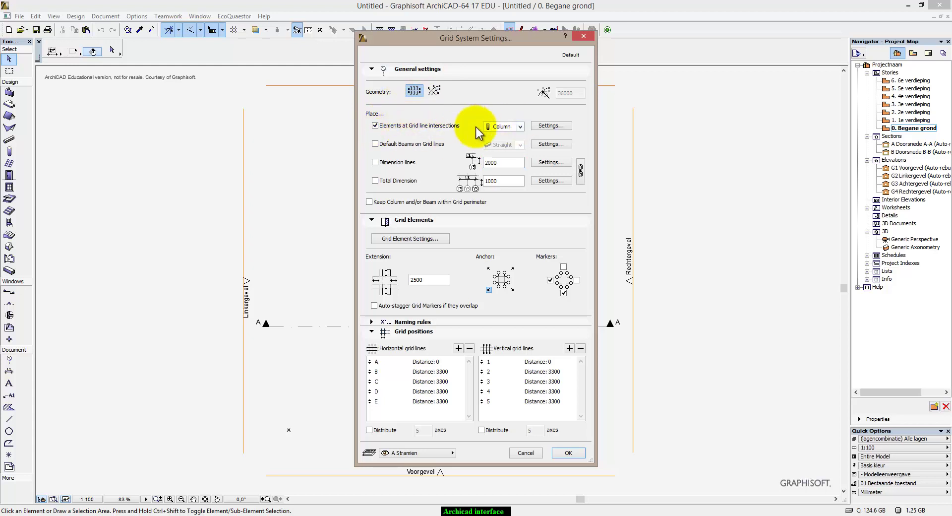
pyautogui.click(375, 144)
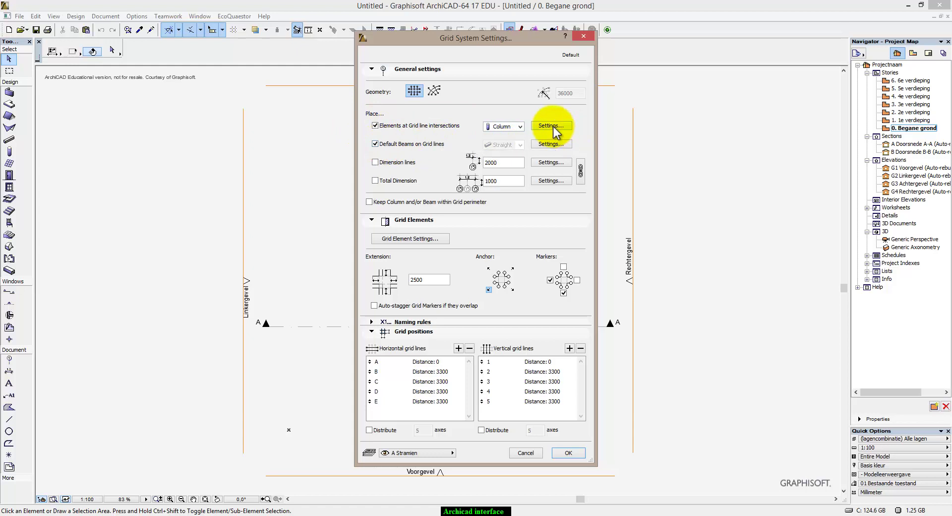
# Step: Set the grid's columns to the complex profile HEA120
pyautogui.click(551, 126)
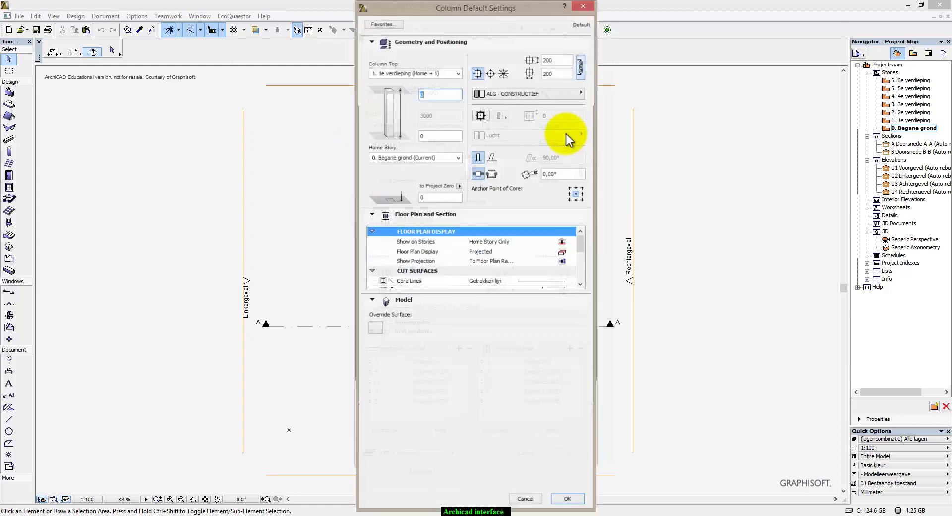
pyautogui.click(503, 74)
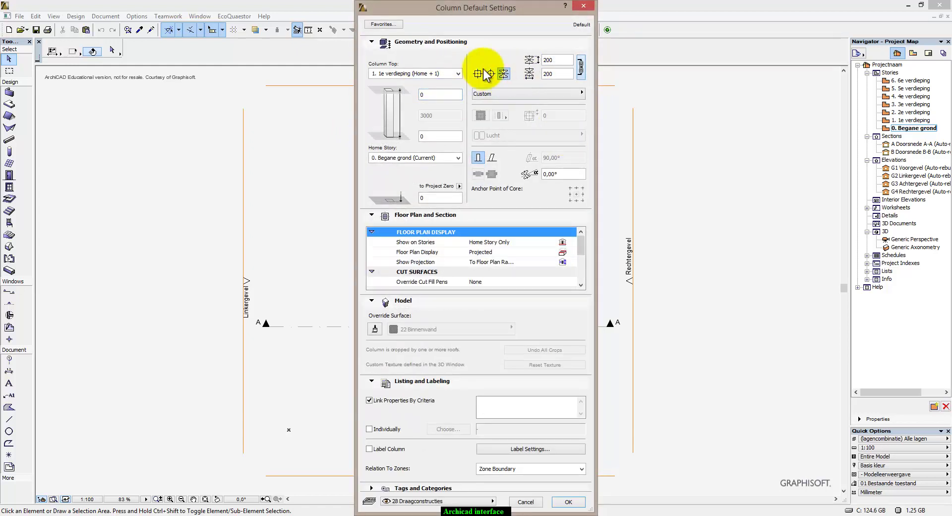
pyautogui.click(504, 93)
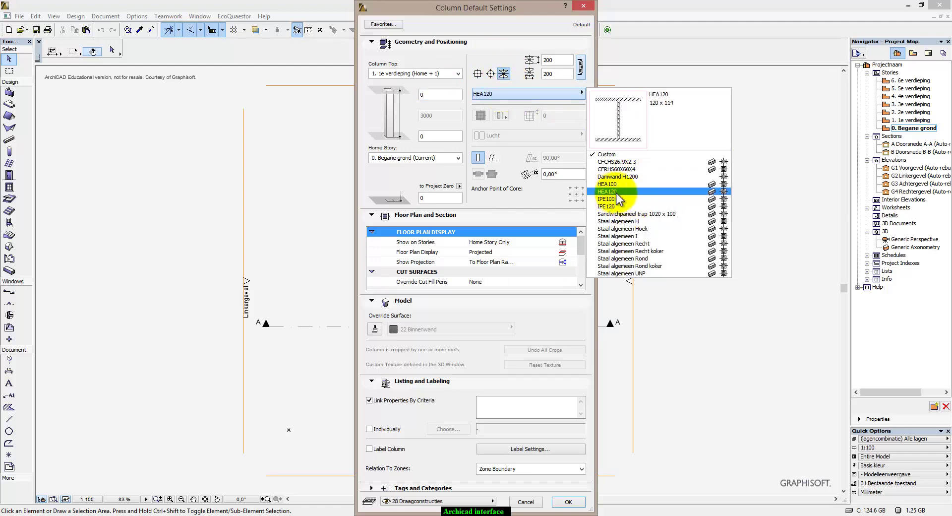
pyautogui.click(616, 193)
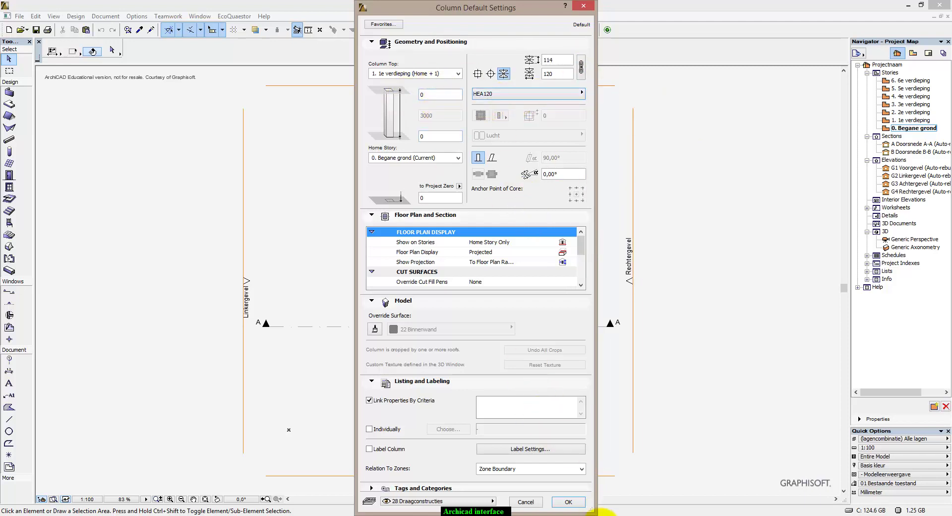
pyautogui.click(568, 503)
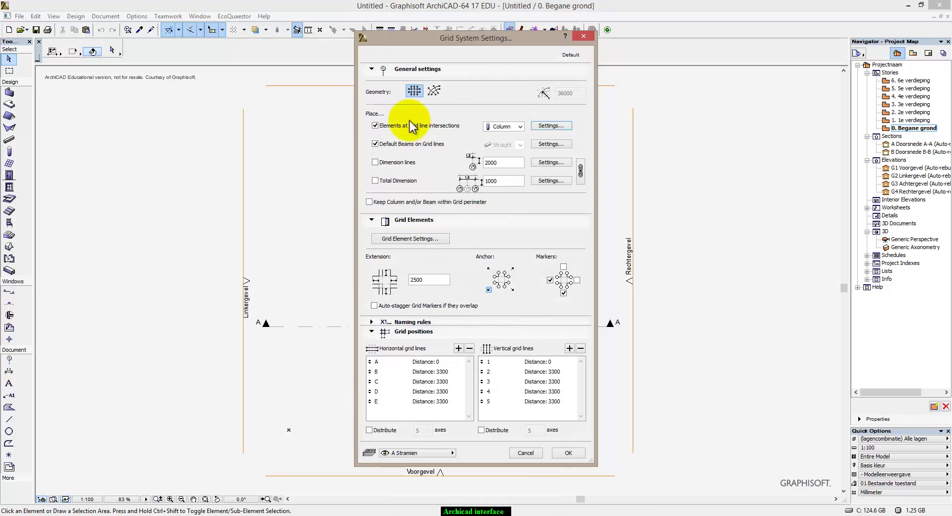
# Step: Set the grid's default beams to the complex profile IPE120
pyautogui.click(541, 144)
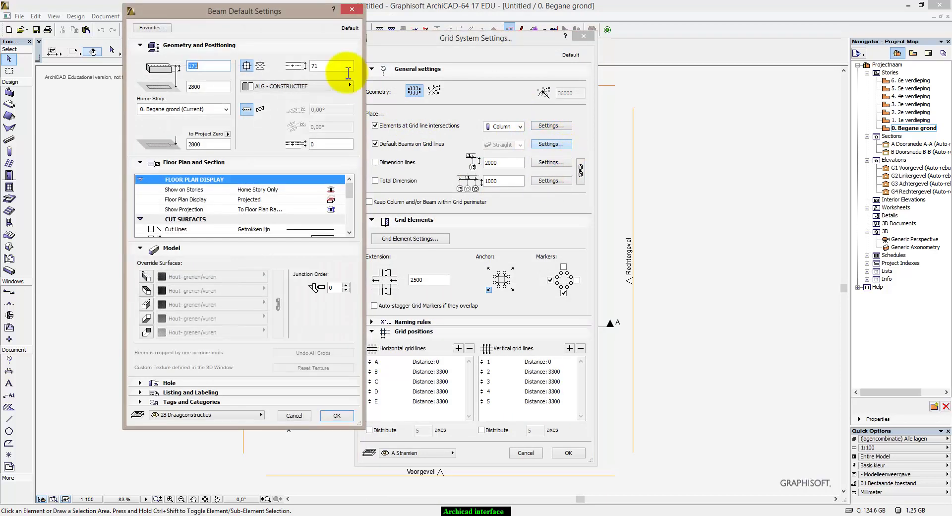
pyautogui.click(260, 65)
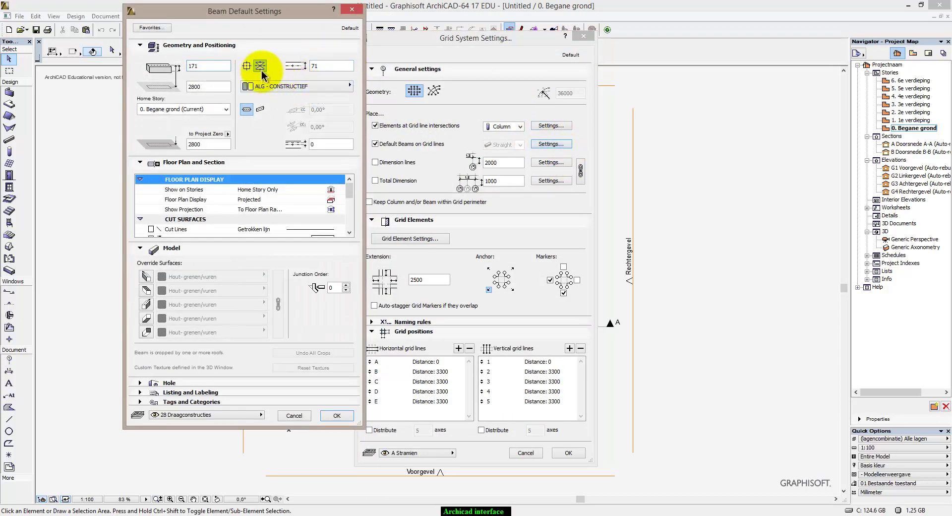
pyautogui.click(288, 86)
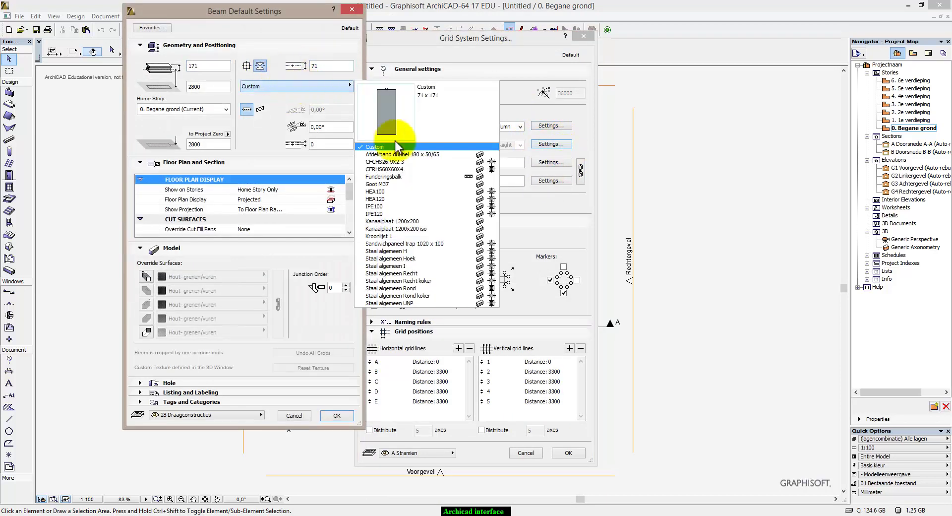
pyautogui.click(395, 214)
# Step: Set the IPE120 grid beams' elevation above the home story to 2940 mm and accept the beam settings
pyautogui.click(204, 87)
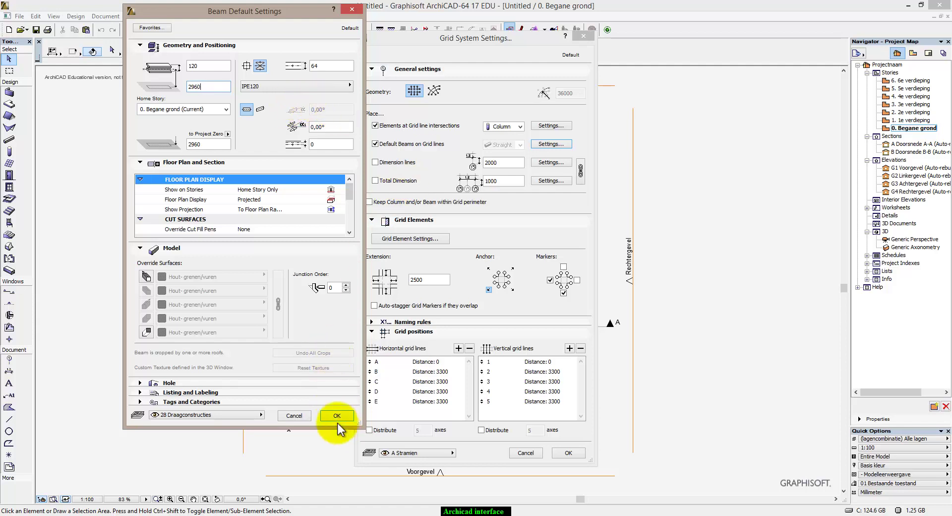
pyautogui.write('4')
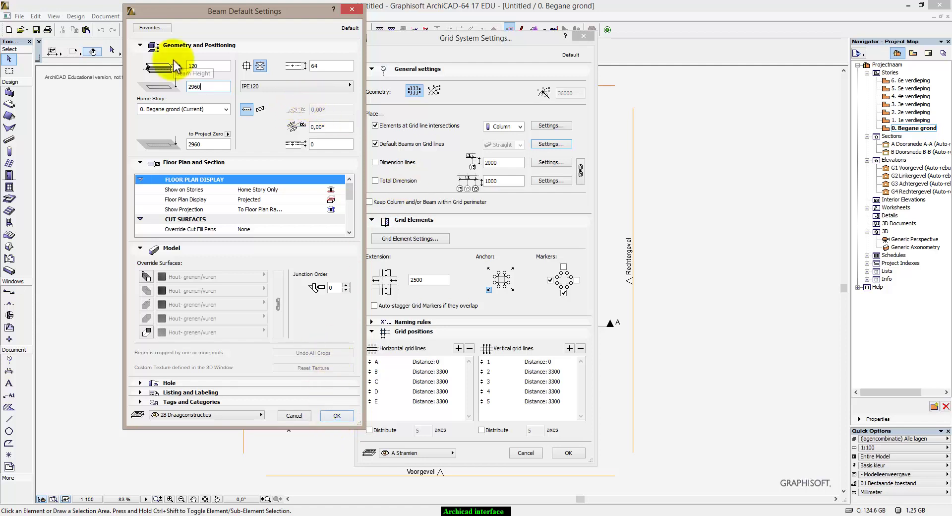
pyautogui.press('BackSpace')
pyautogui.press('BackSpace')
pyautogui.press('BackSpace')
pyautogui.write('40')
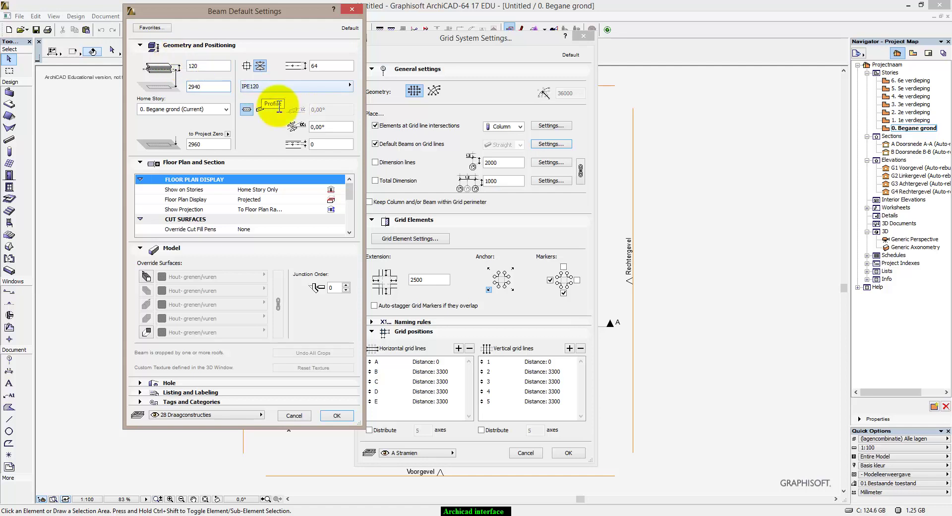
pyautogui.click(338, 415)
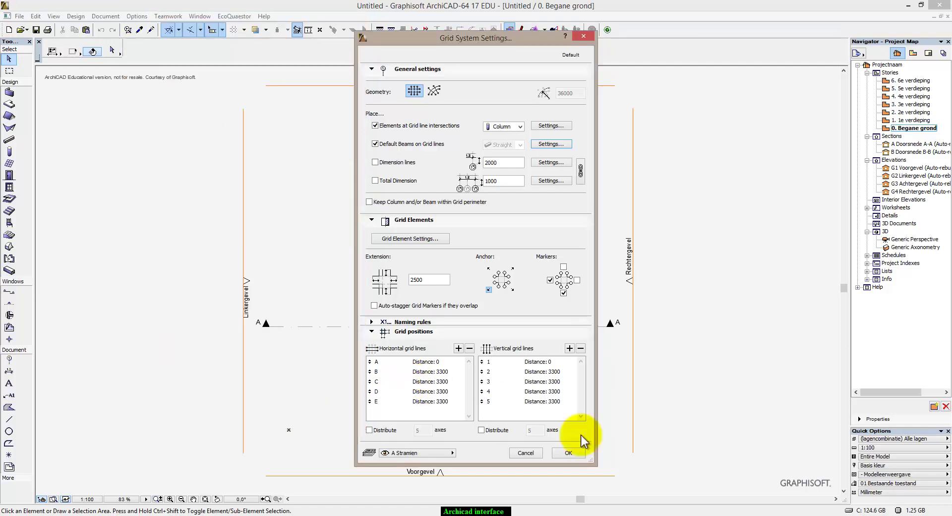
# Step: Set the distances of horizontal grid lines B, C, D and E to 1200 mm each
pyautogui.doubleClick(431, 372)
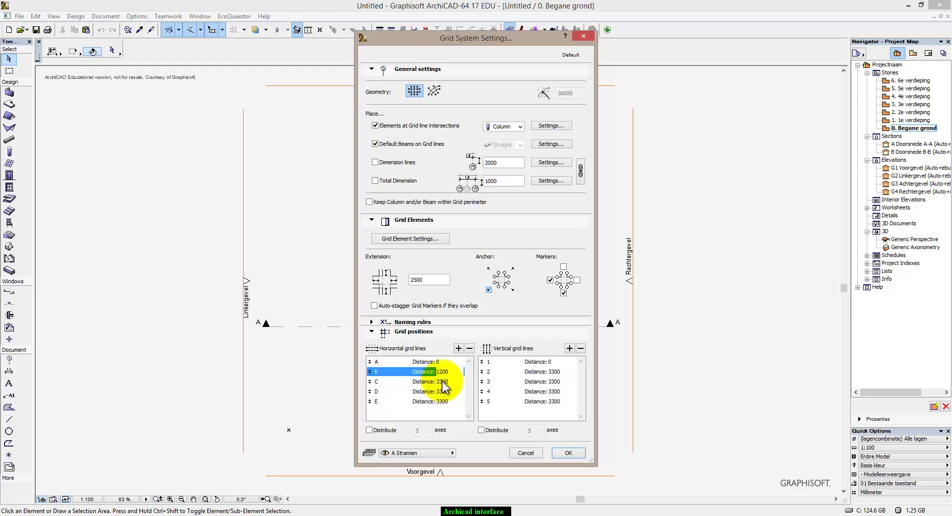
pyautogui.doubleClick(443, 381)
pyautogui.write('1200')
pyautogui.doubleClick(448, 392)
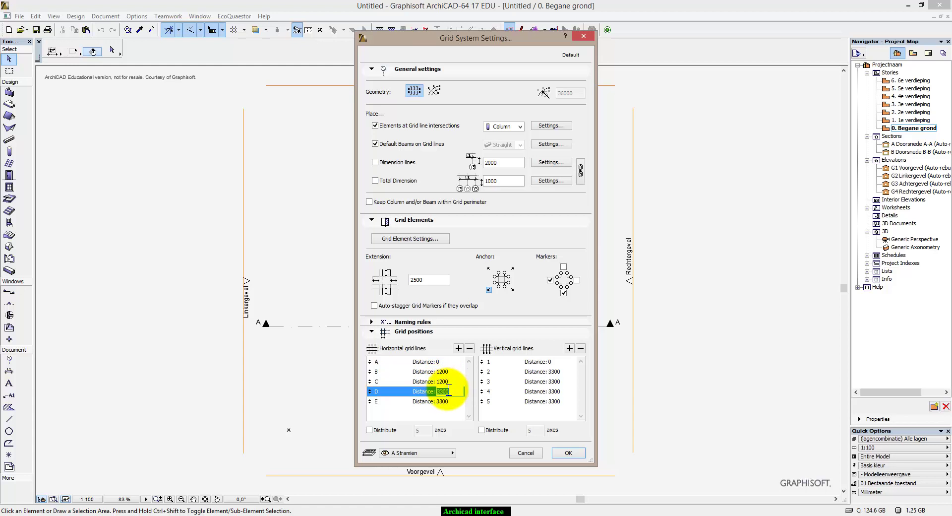
pyautogui.write('1200')
pyautogui.doubleClick(444, 401)
pyautogui.write('1200')
# Step: Set vertical grid line 2 to a 1200 mm distance, and replace lines 3 to 5 with new ones at 1200 mm
pyautogui.doubleClick(553, 372)
pyautogui.write('1200')
pyautogui.click(554, 382)
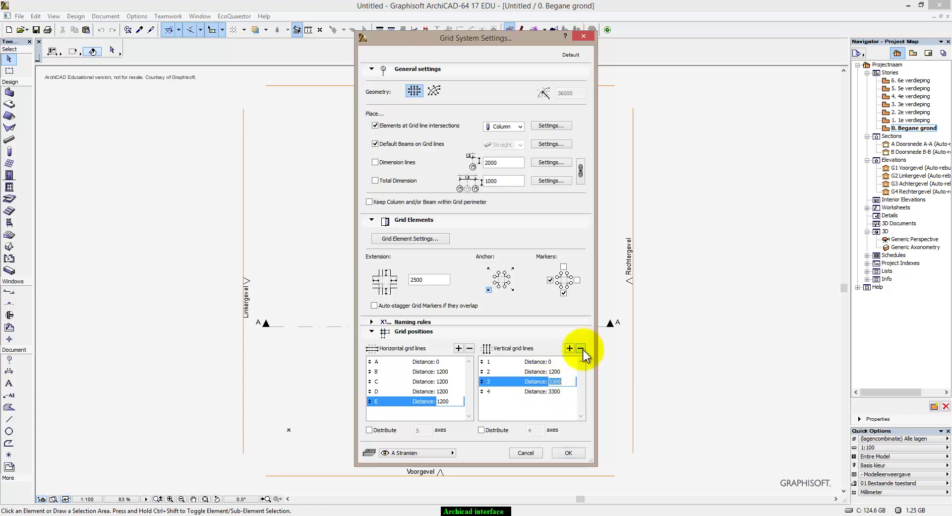
pyautogui.click(580, 348)
pyautogui.click(581, 348)
pyautogui.click(580, 348)
pyautogui.click(569, 348)
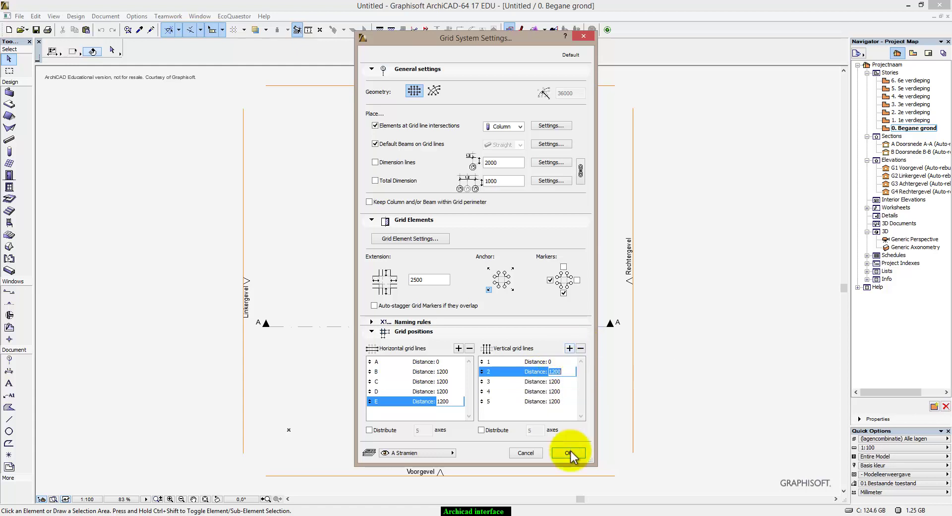
# Step: Place the grid with its lower-left intersection on the project origin, aligned horizontally, and continue with the elements created on other stories
pyautogui.click(567, 453)
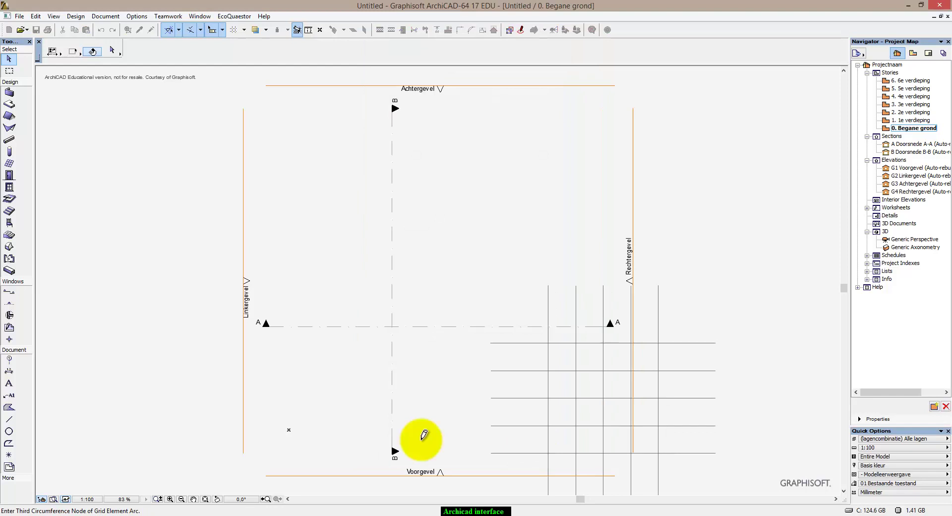
pyautogui.click(355, 365)
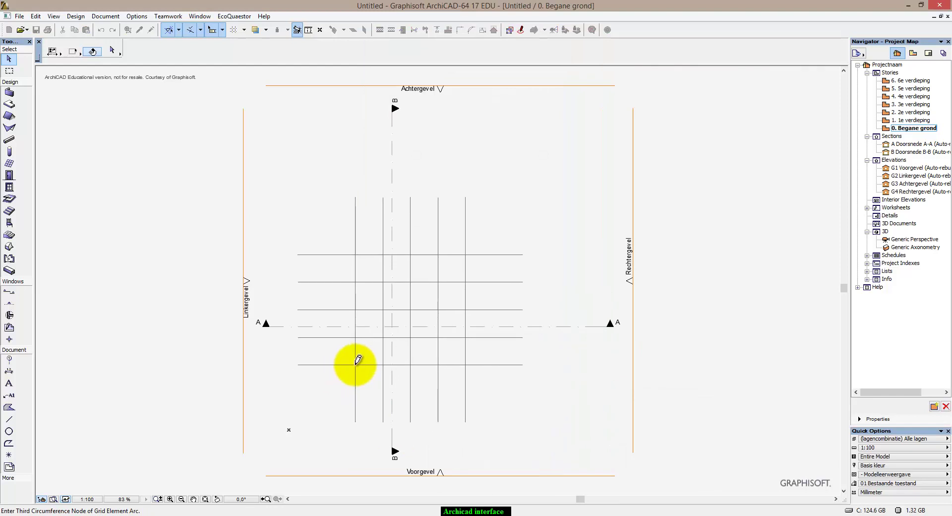
pyautogui.click(289, 428)
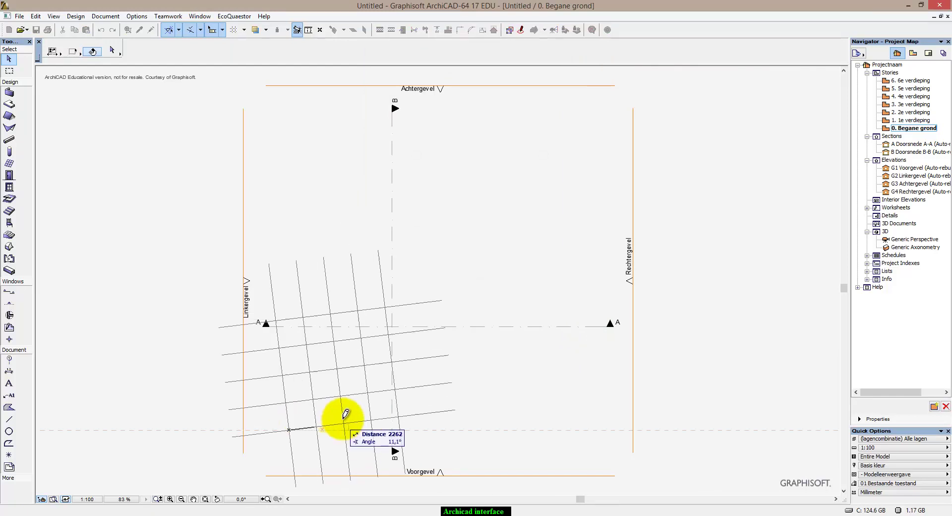
pyautogui.click(353, 427)
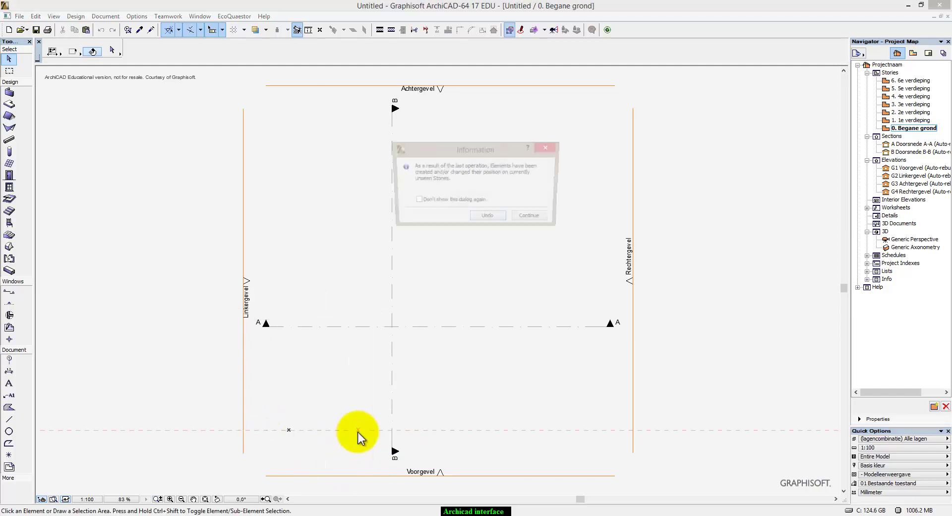
pyautogui.click(542, 220)
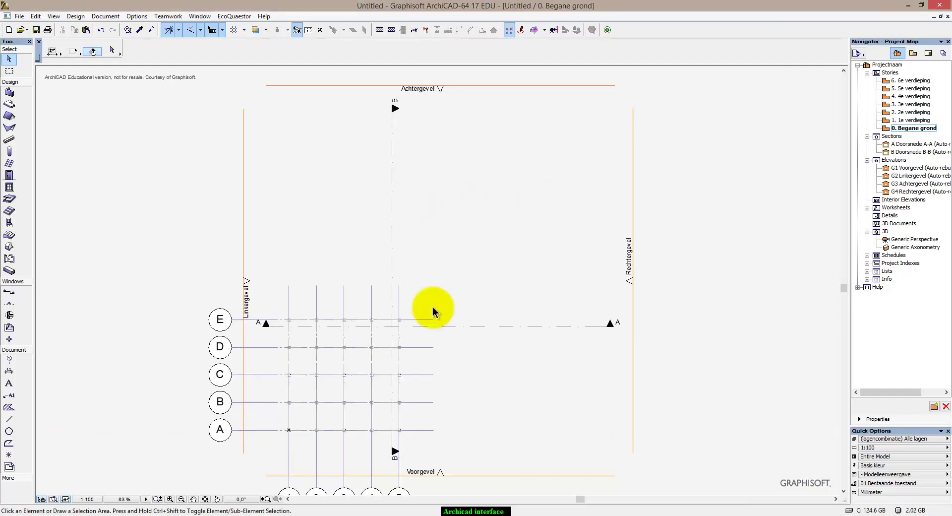
# Step: Switch the floor plan's pen set to Basis zwart and inspect the steel columns at the grid intersections
pyautogui.moveTo(381, 397); pyautogui.dragTo(499, 278, button='middle')
pyautogui.scroll(2, 478, 300)
pyautogui.scroll(1, 476, 299)
pyautogui.moveTo(503, 329); pyautogui.dragTo(513, 295, button='middle')
pyautogui.scroll(1, 444, 318)
pyautogui.scroll(1, 395, 255)
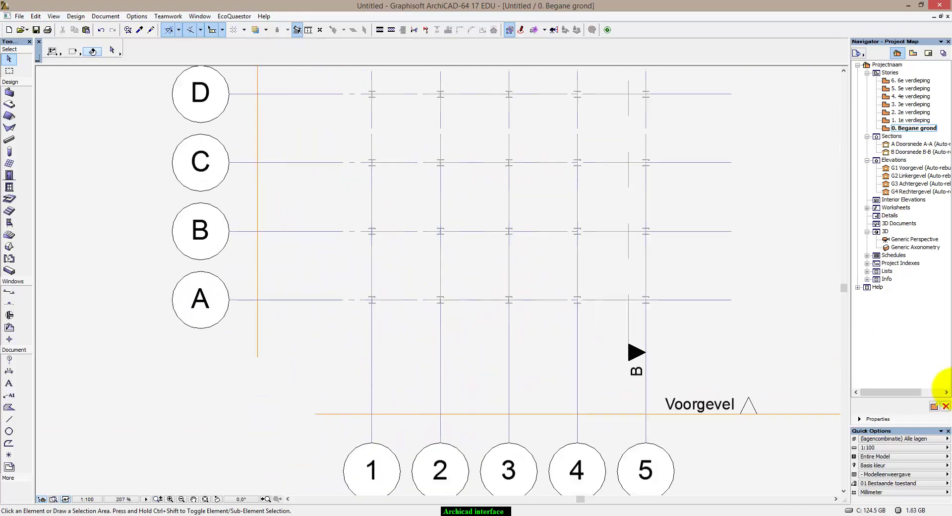
pyautogui.click(873, 465)
pyautogui.click(839, 482)
pyautogui.scroll(2, 385, 293)
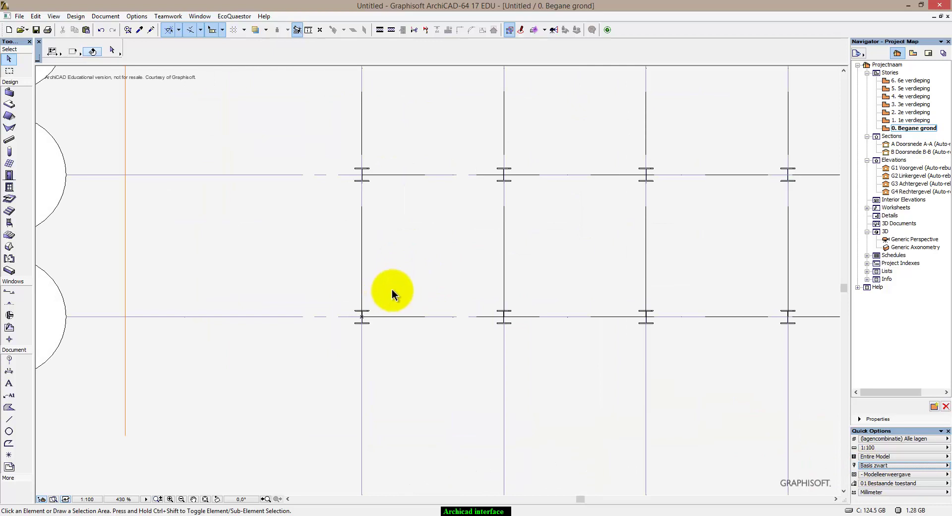
# Step: Examine the steel frame from several angles in the 3D perspective, and return to the floor plan
pyautogui.press('F3')
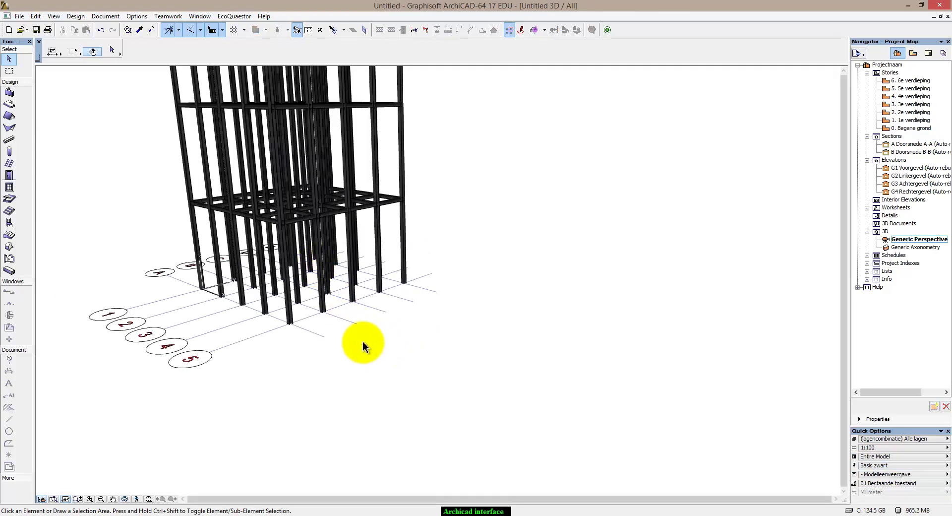
pyautogui.scroll(3, 367, 352)
pyautogui.click(125, 498)
pyautogui.moveTo(329, 382); pyautogui.dragTo(275, 412)
pyautogui.keyDown('shift'); pyautogui.moveTo(214, 407); pyautogui.dragTo(510, 400, button='middle'); pyautogui.keyUp('shift')
pyautogui.press('F2')
# Step: Reposition section line A-A and the Voorgevel and Rechtergevel elevation lines so they sit closely around the grid
pyautogui.scroll(-8, 453, 322)
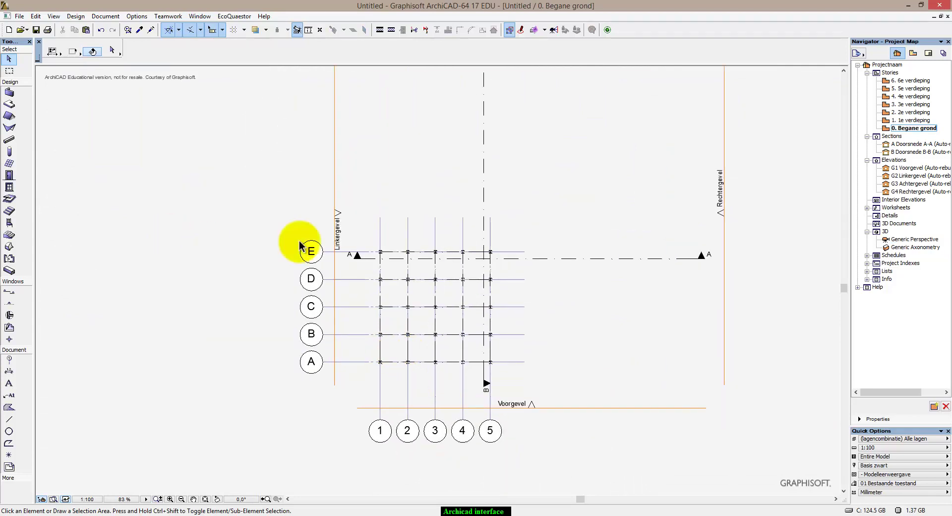
pyautogui.moveTo(535, 259); pyautogui.dragTo(498, 295)
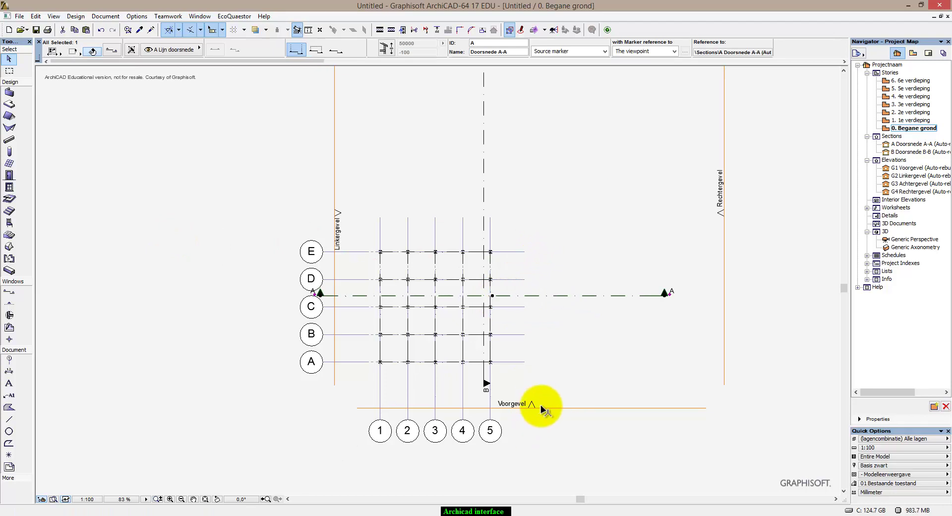
pyautogui.moveTo(547, 420); pyautogui.dragTo(475, 469)
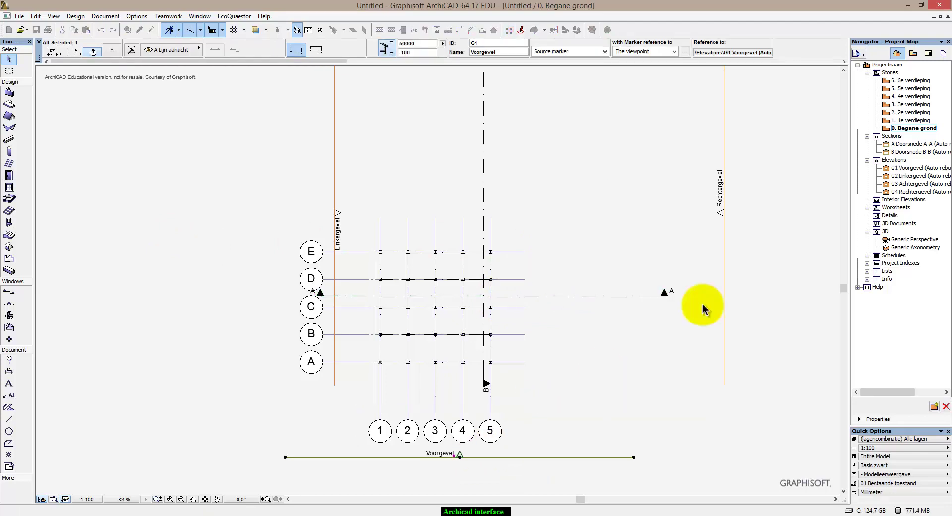
pyautogui.moveTo(724, 293); pyautogui.dragTo(557, 361)
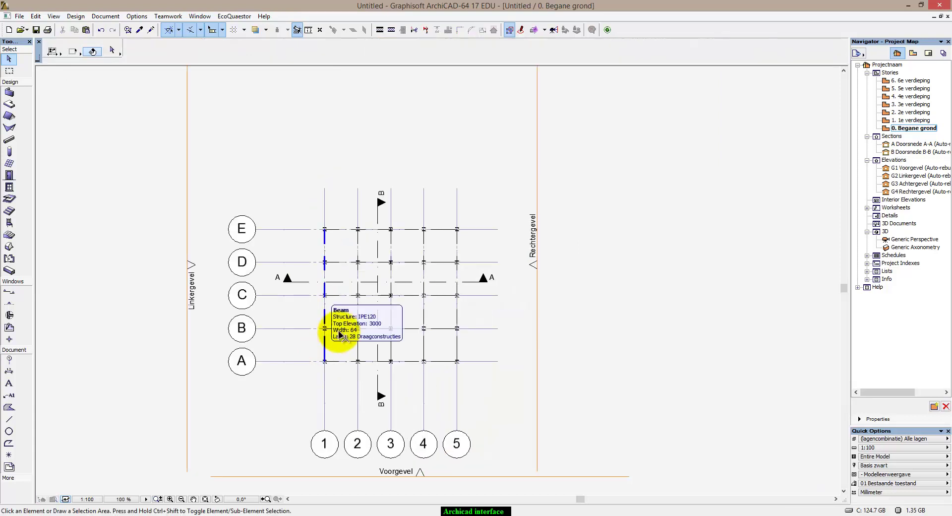
# Step: Draw a rectangular ALG - TERREIN mesh enclosing all the grid's columns on the ground floor, and check it in 3D
pyautogui.press('F3')
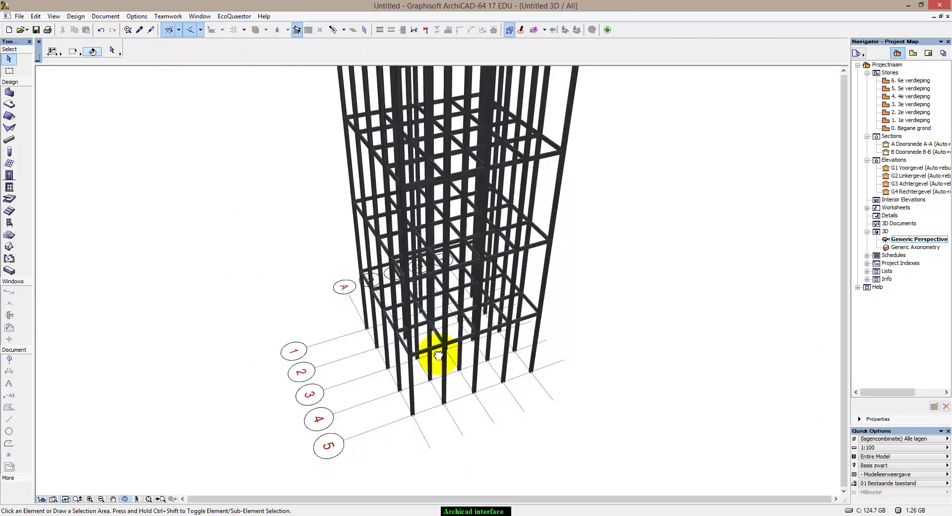
pyautogui.press('F2')
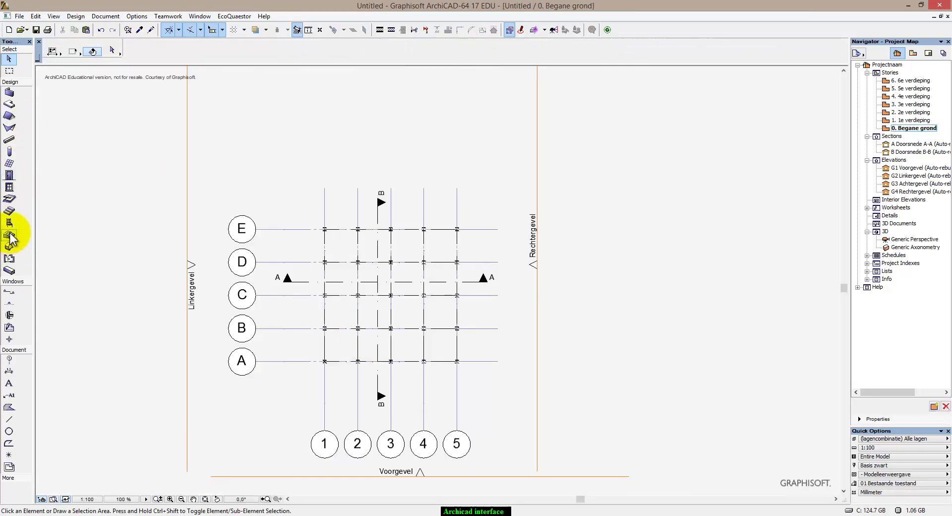
pyautogui.click(9, 235)
pyautogui.click(288, 204)
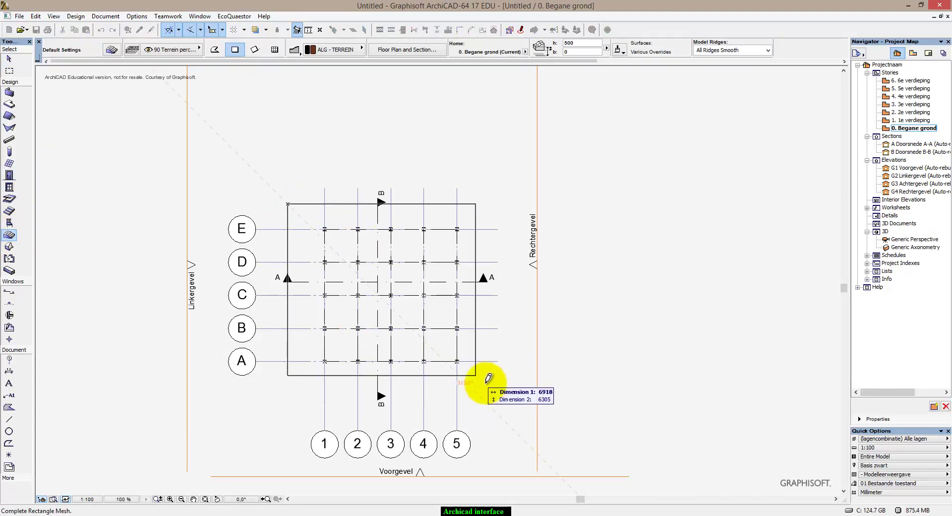
pyautogui.click(511, 386)
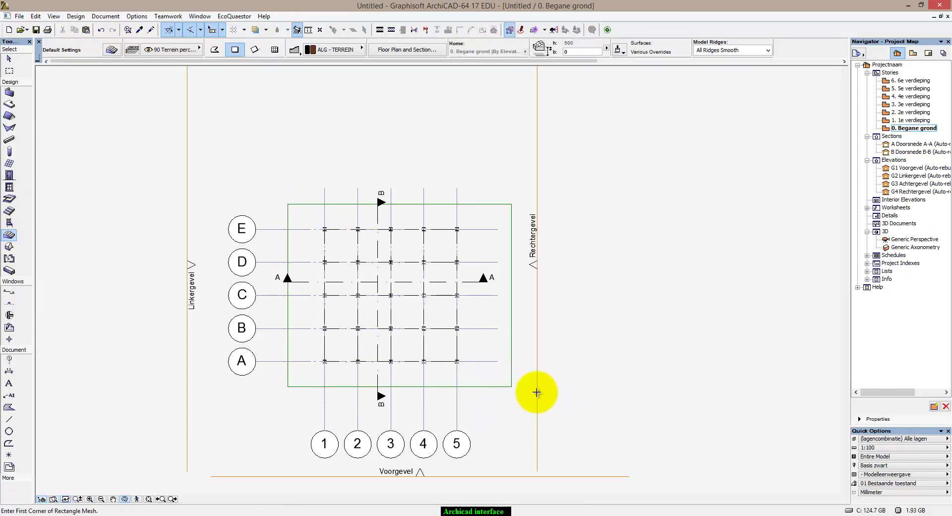
pyautogui.press('F3')
pyautogui.keyDown('shift'); pyautogui.moveTo(493, 378); pyautogui.dragTo(445, 376, button='middle'); pyautogui.keyUp('shift')
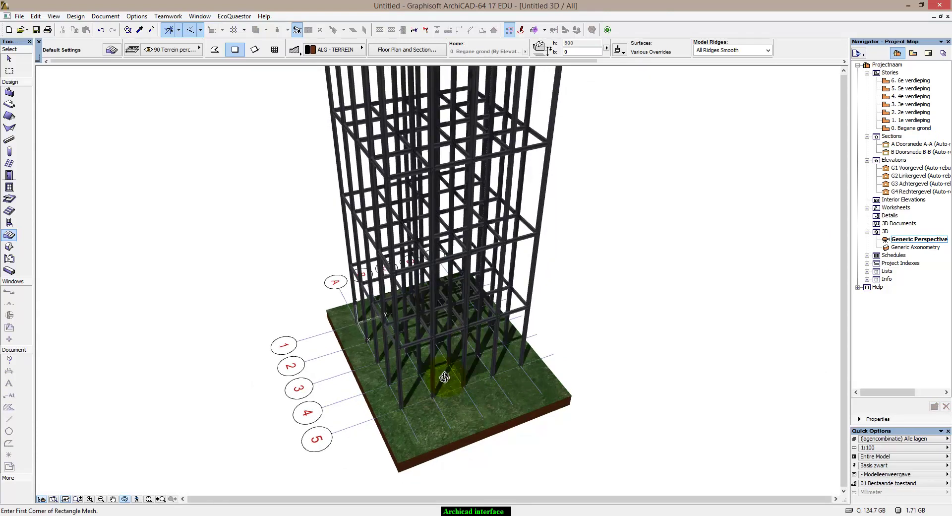
pyautogui.scroll(5, 444, 377)
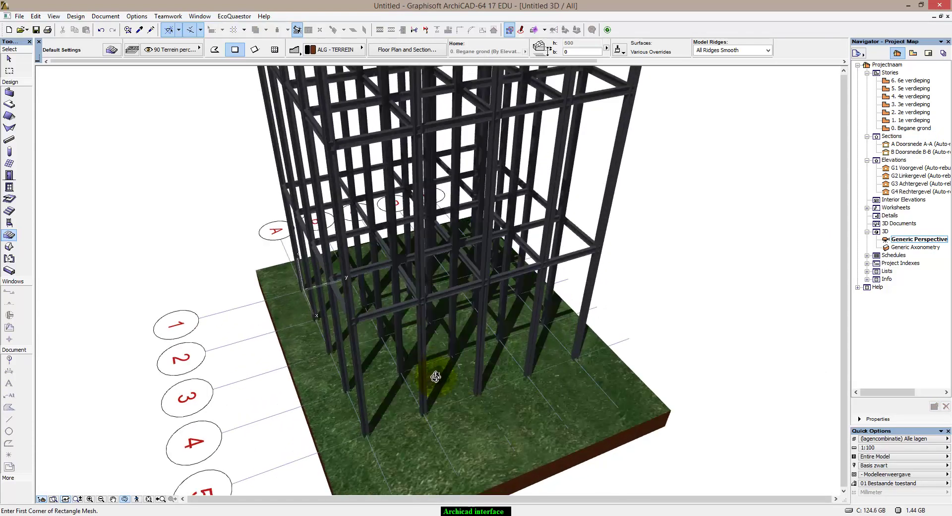
# Step: Draw a beam on the ground floor plan along grid line A, from the centre of column A1 to the centre of column A2
pyautogui.press('F2')
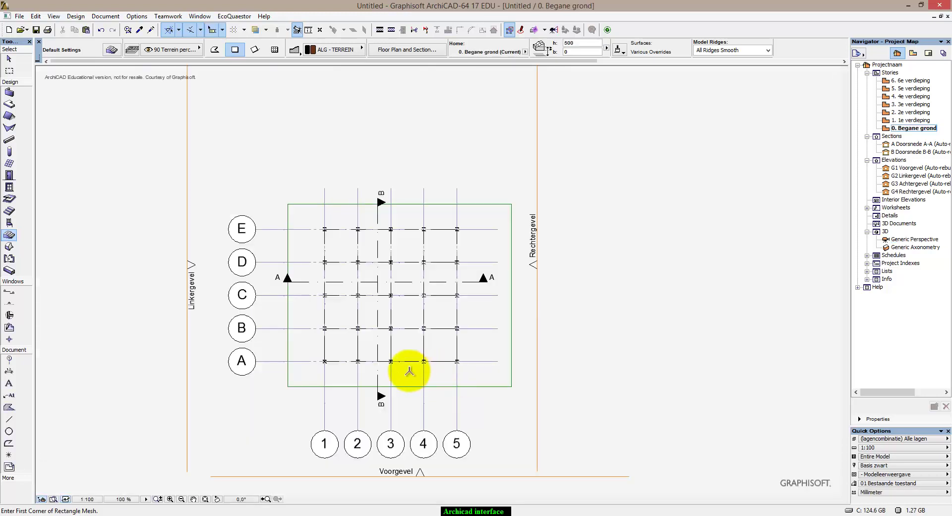
pyautogui.scroll(4, 353, 368)
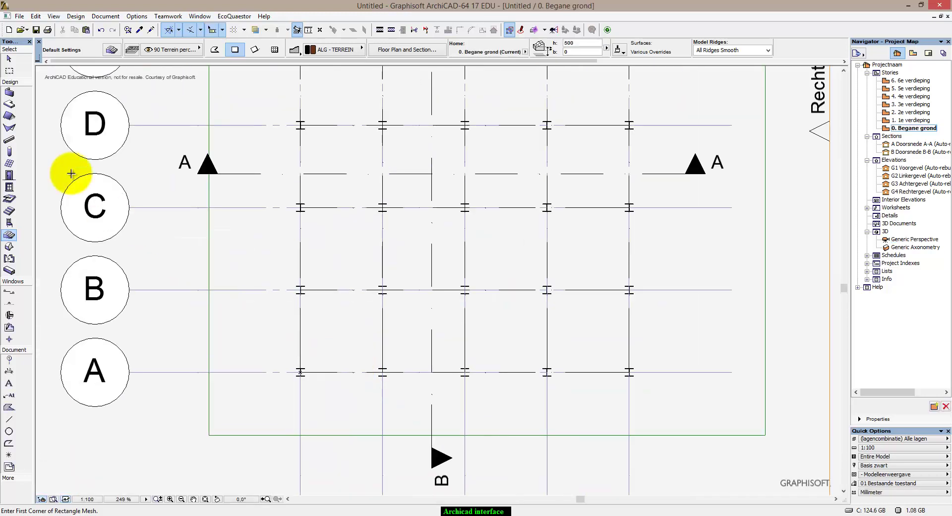
pyautogui.click(9, 141)
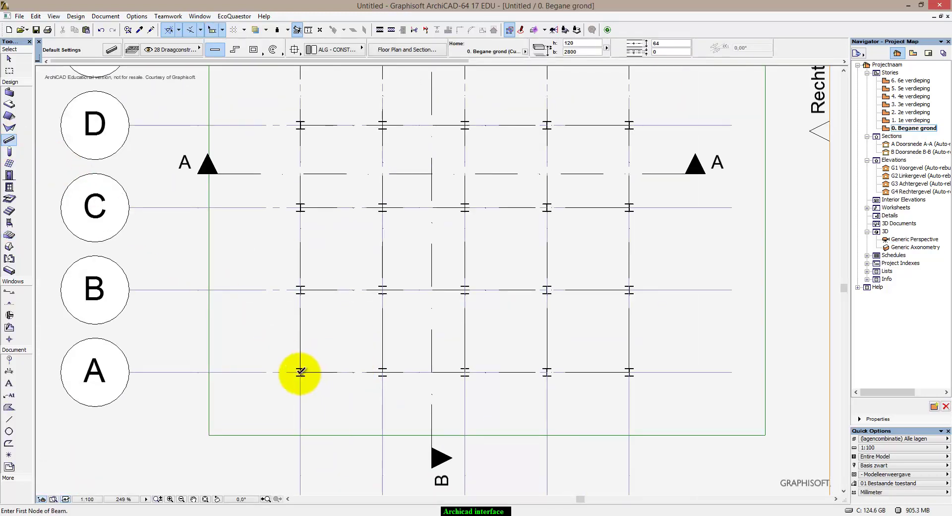
pyautogui.scroll(8, 300, 371)
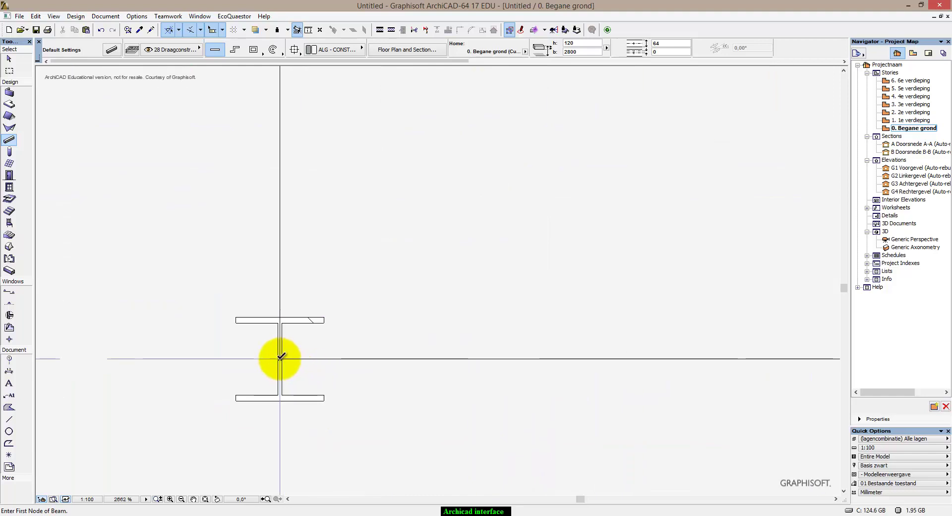
pyautogui.click(281, 357)
pyautogui.scroll(-3, 446, 332)
pyautogui.moveTo(532, 346); pyautogui.dragTo(329, 351, button='middle')
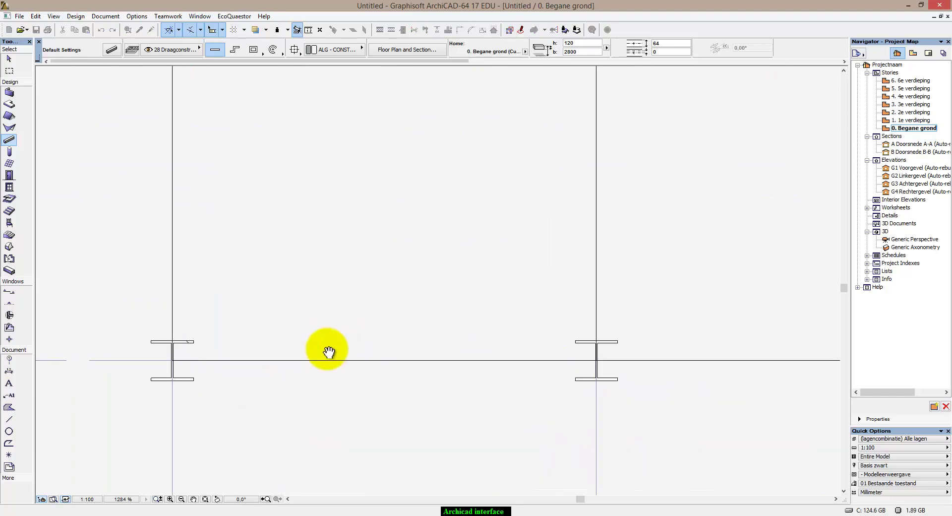
pyautogui.scroll(3, 575, 359)
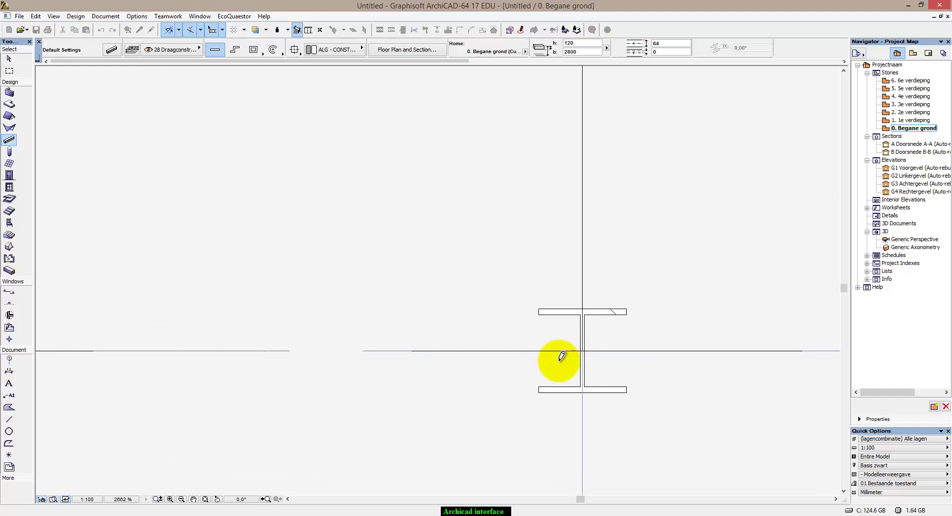
pyautogui.click(588, 345)
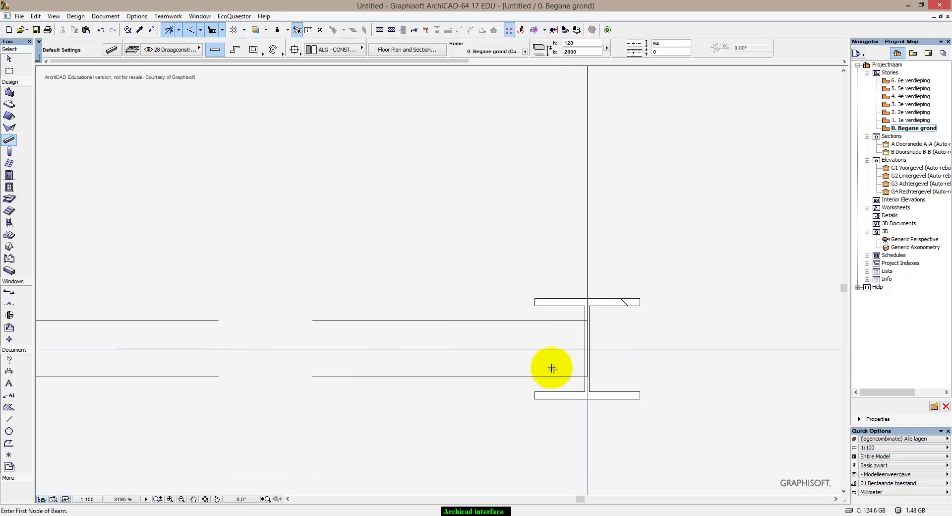
# Step: Look for the new beam in 3D, return to the floor plan, and set the beam's base elevation to 0
pyautogui.click(8, 59)
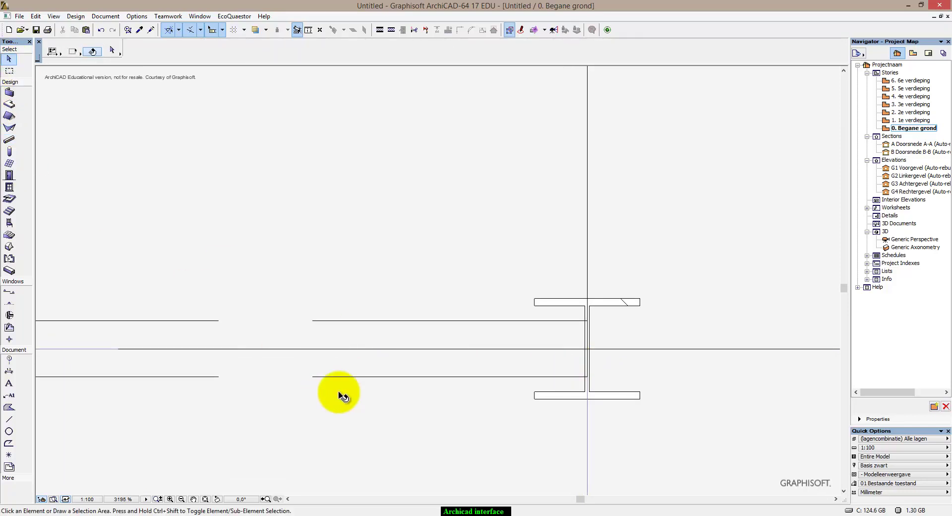
pyautogui.press('F3')
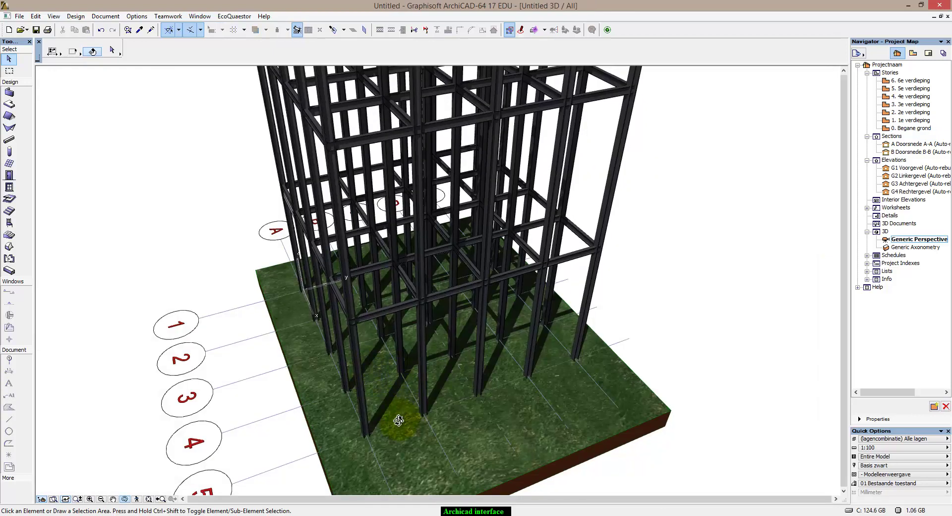
pyautogui.scroll(4, 397, 414)
pyautogui.press('F2')
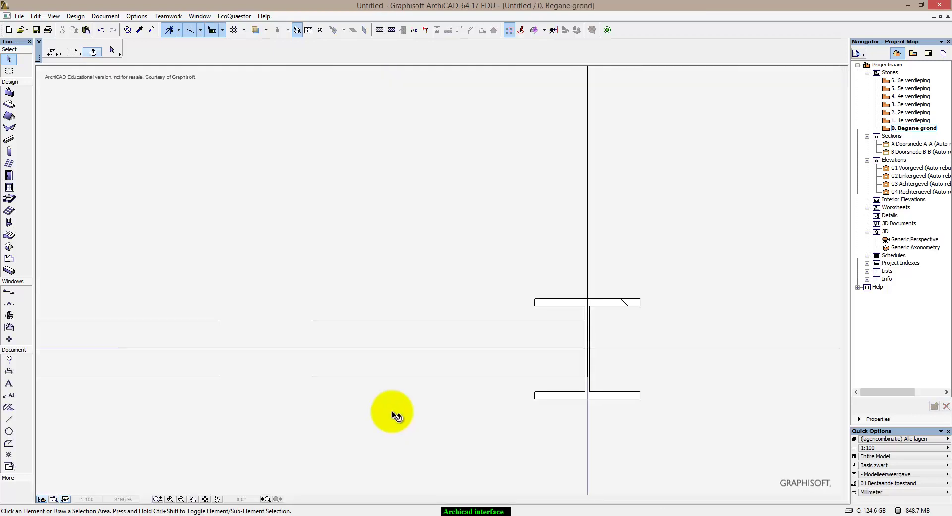
pyautogui.click(363, 380)
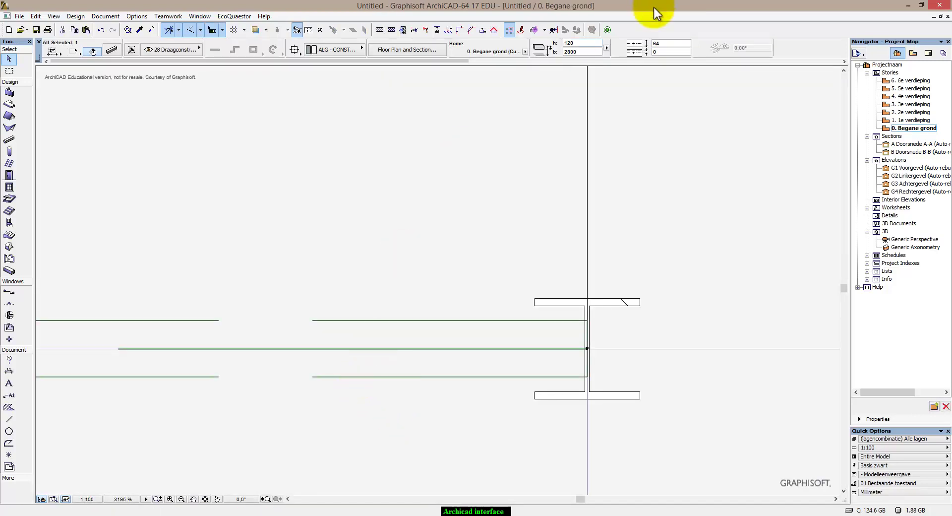
pyautogui.moveTo(586, 52); pyautogui.dragTo(503, 58)
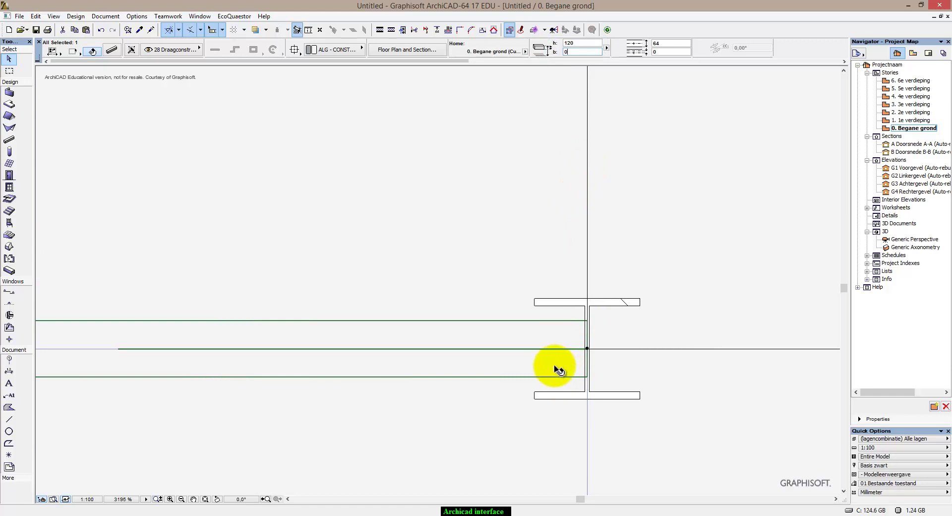
# Step: Hide the terrain mesh's layer in the 3D view to expose the column bases
pyautogui.press('F3')
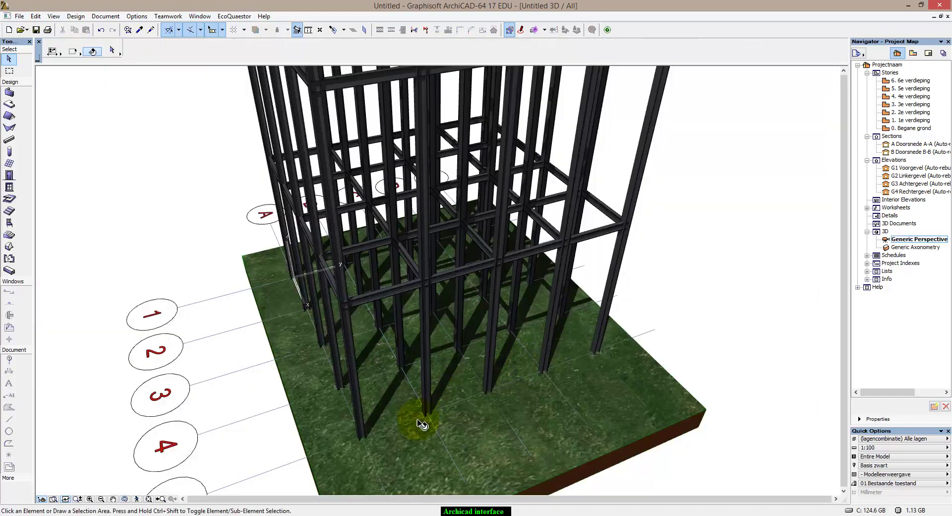
pyautogui.click(415, 449)
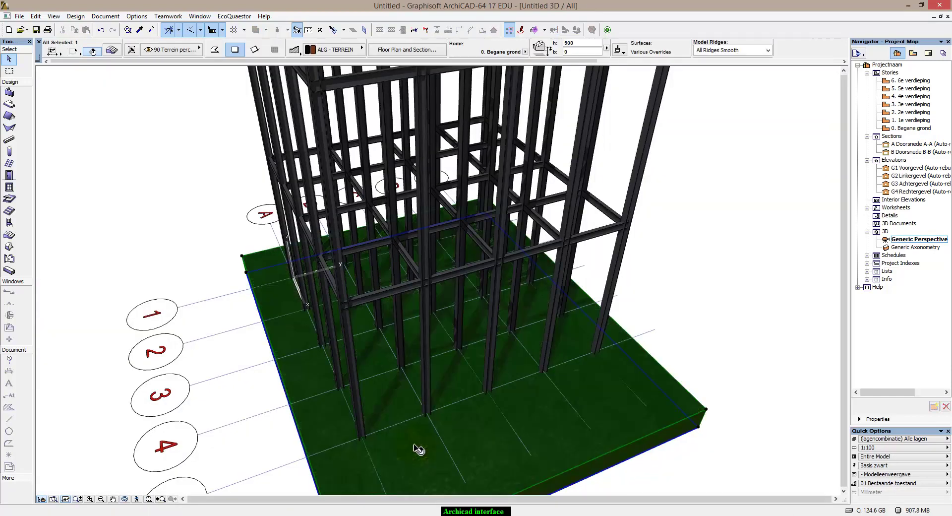
pyautogui.rightClick(430, 448)
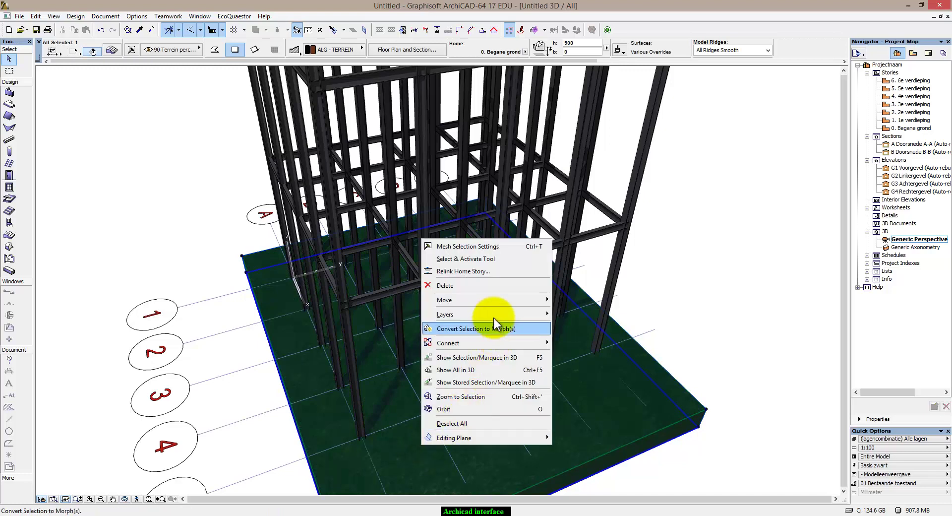
pyautogui.moveTo(508, 316)
pyautogui.click(579, 327)
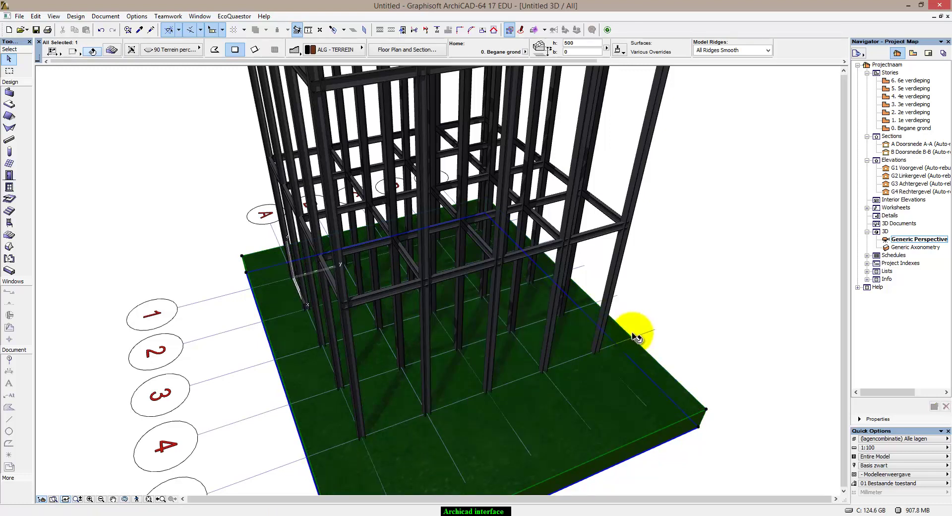
pyautogui.moveTo(663, 336); pyautogui.dragTo(677, 320, button='middle')
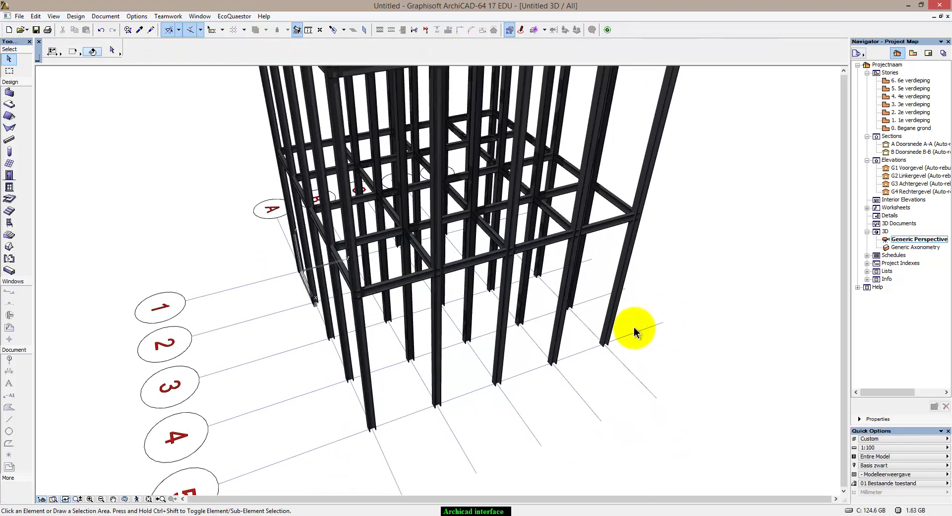
# Step: Apply the IPE120 profile to the ground-level beam between columns A1 and A2
pyautogui.moveTo(278, 343); pyautogui.dragTo(438, 357, button='middle')
pyautogui.scroll(8, 390, 319)
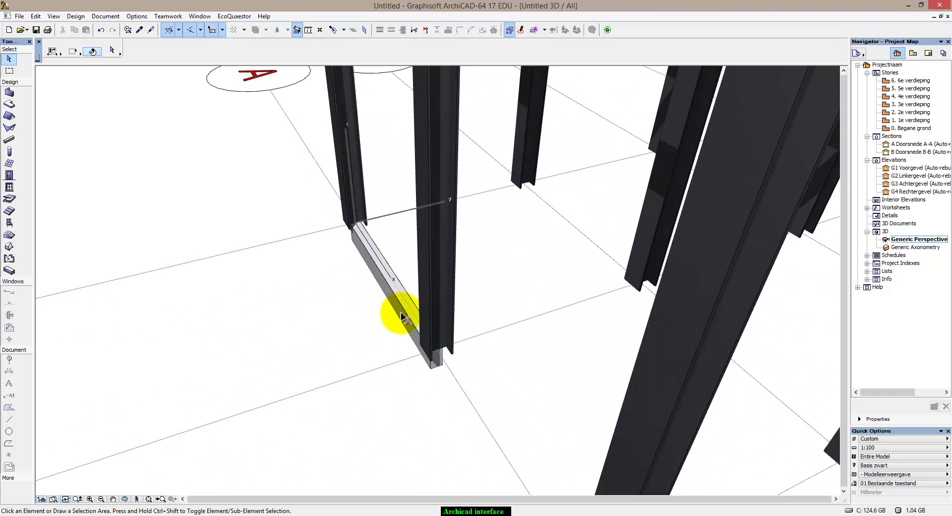
pyautogui.click(405, 317)
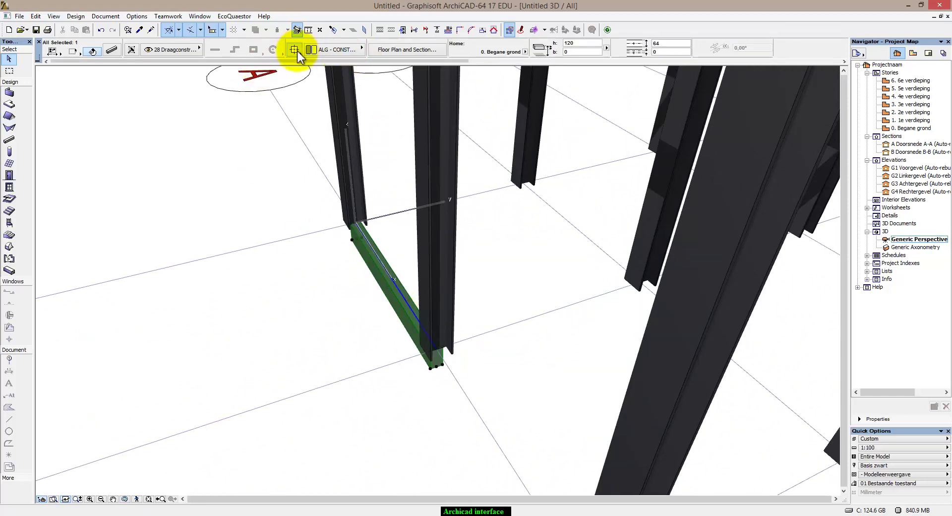
pyautogui.click(323, 50)
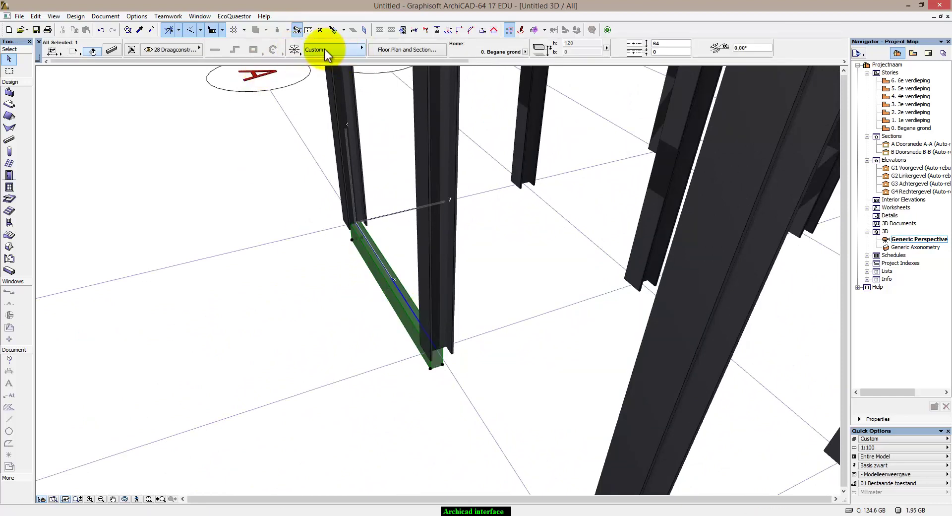
pyautogui.click(325, 51)
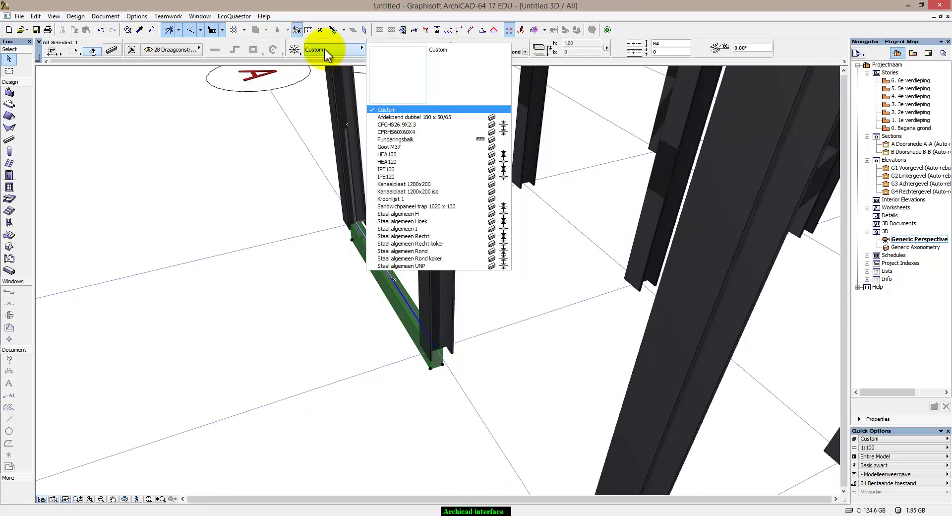
pyautogui.click(406, 176)
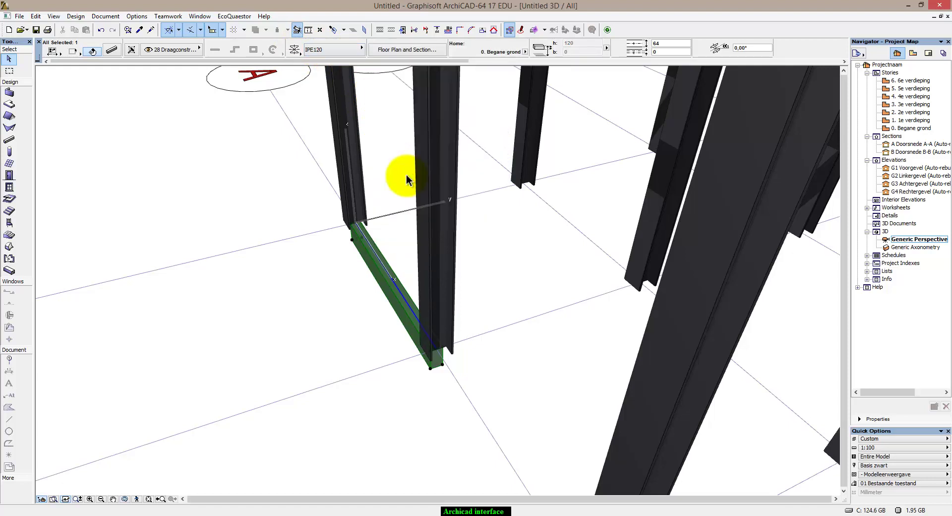
pyautogui.click(455, 403)
pyautogui.moveTo(529, 352); pyautogui.dragTo(653, 338, button='middle')
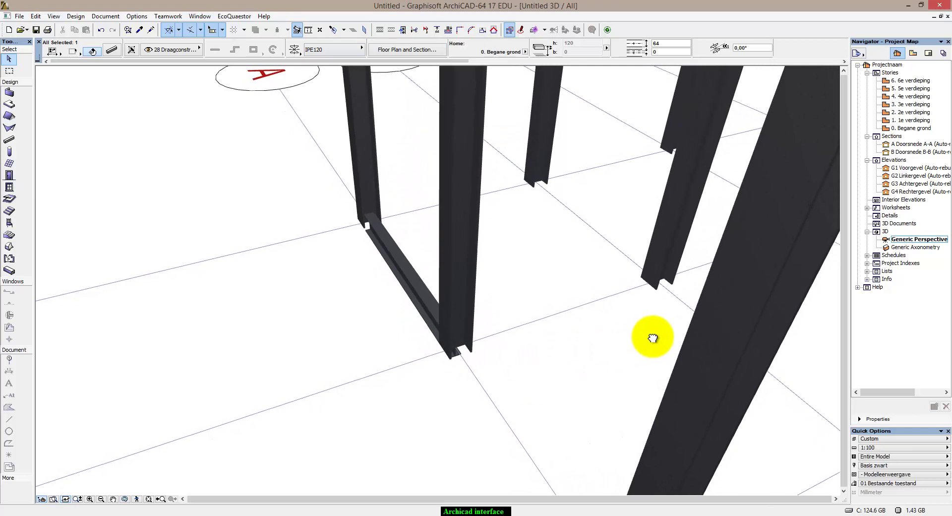
# Step: Stretch the IPE120 beam's end 1200 mm along grid line A, from column A2 to the base of column A3
pyautogui.click(457, 350)
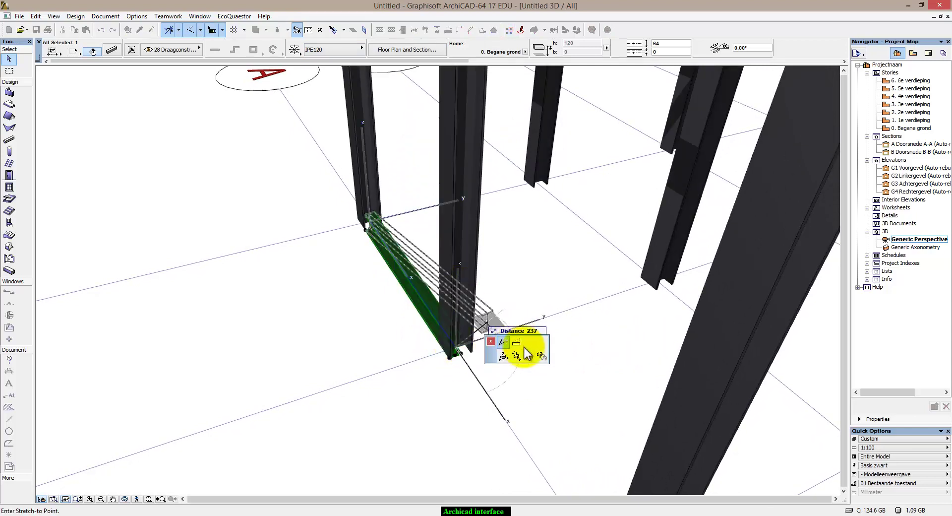
pyautogui.scroll(-3, 501, 298)
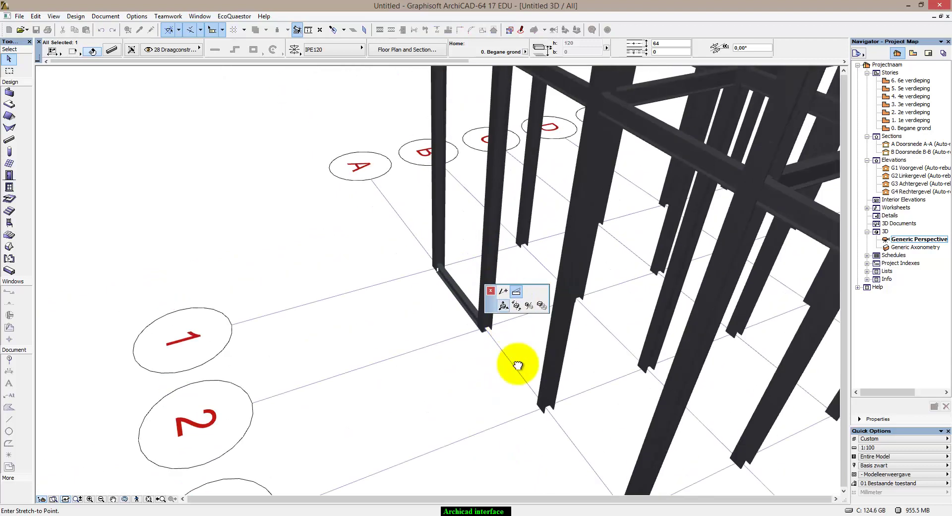
pyautogui.scroll(4, 521, 349)
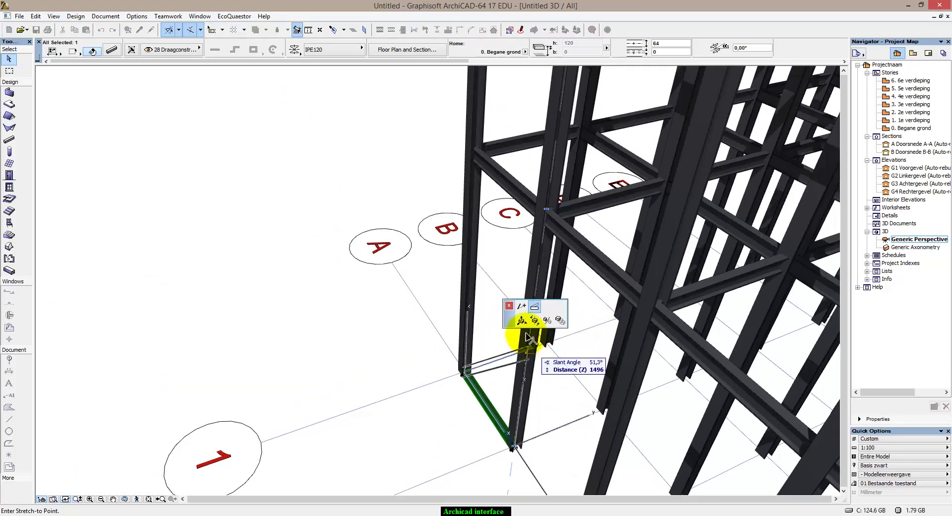
pyautogui.click(522, 307)
pyautogui.scroll(-3, 430, 293)
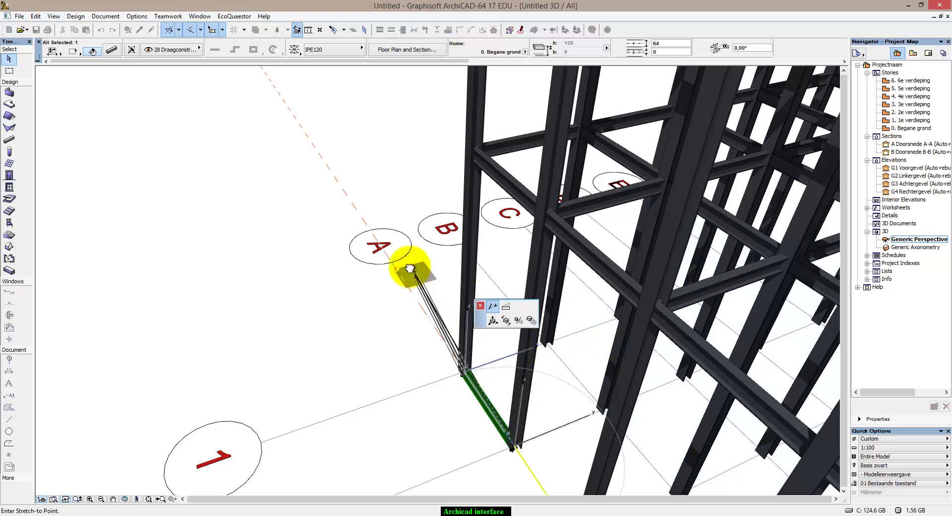
pyautogui.scroll(4, 390, 238)
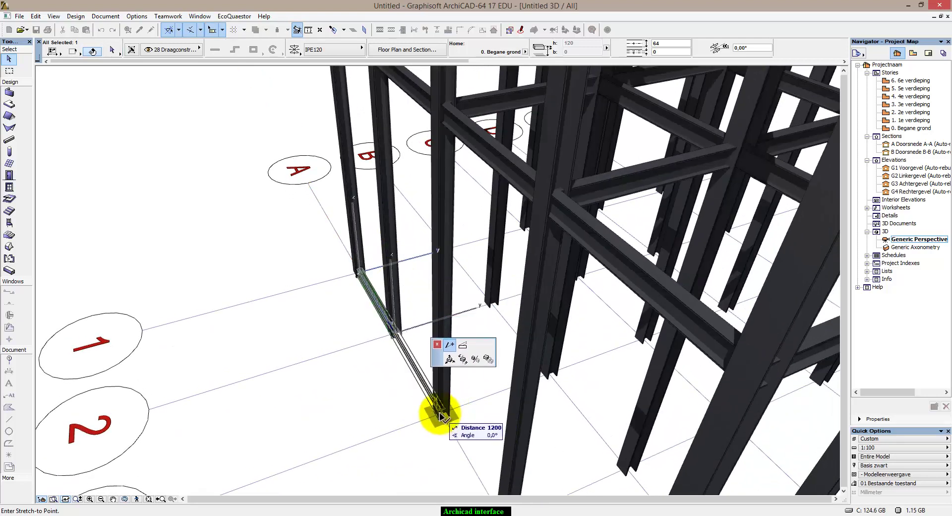
pyautogui.click(443, 414)
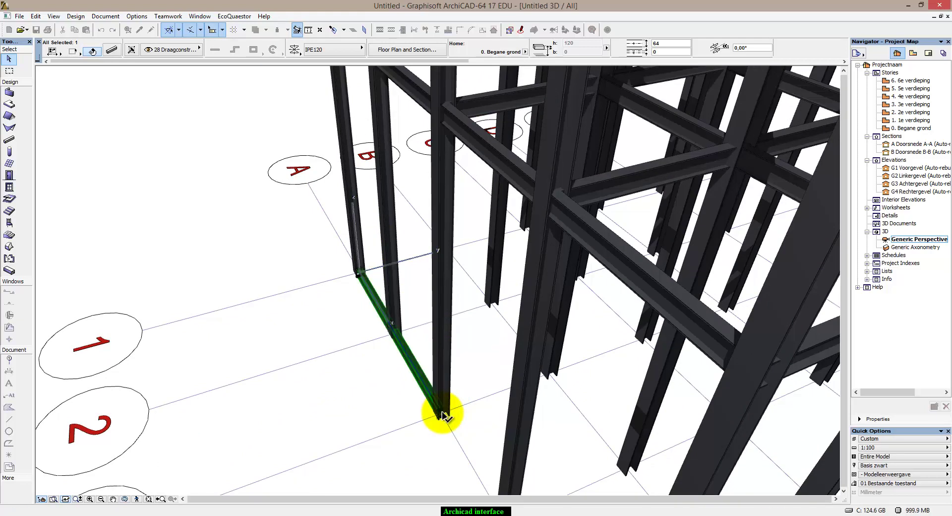
# Step: Slant the beam into a diagonal brace by raising its end at column A3 to the first level of horizontal beams
pyautogui.click(441, 413)
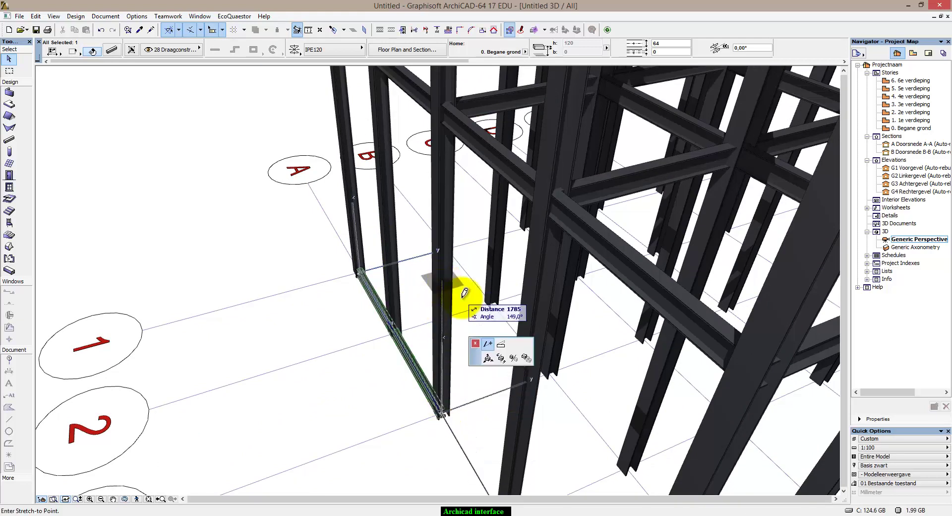
pyautogui.click(501, 343)
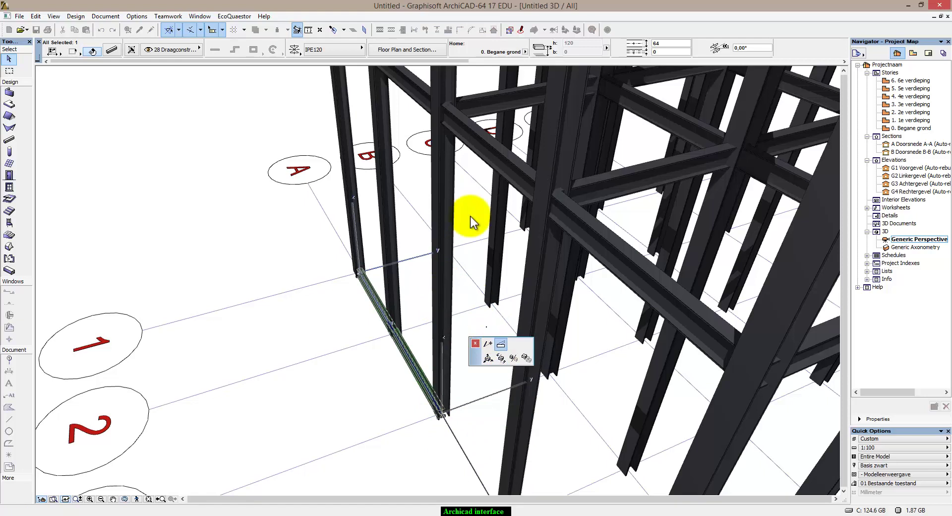
pyautogui.click(446, 97)
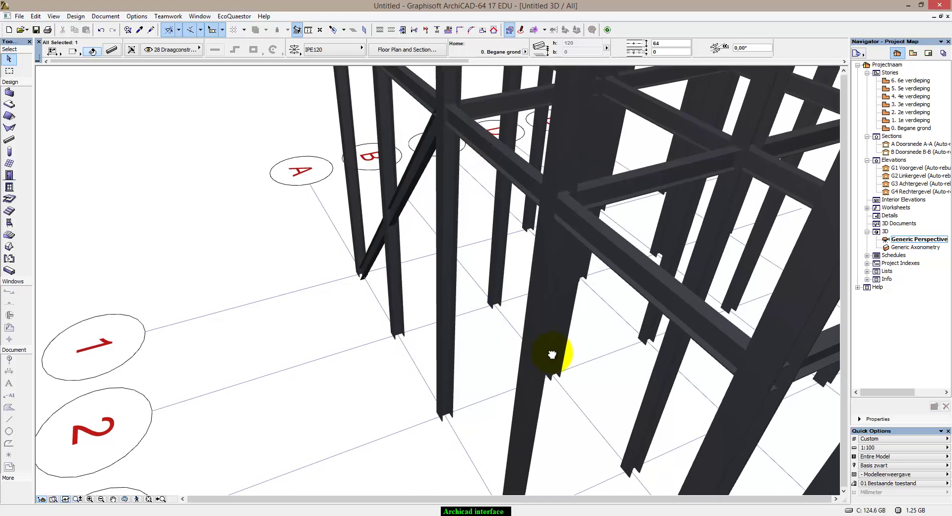
# Step: Change the diagonal brace's profile to CFRHS60X60X4 and deselect it
pyautogui.click(351, 50)
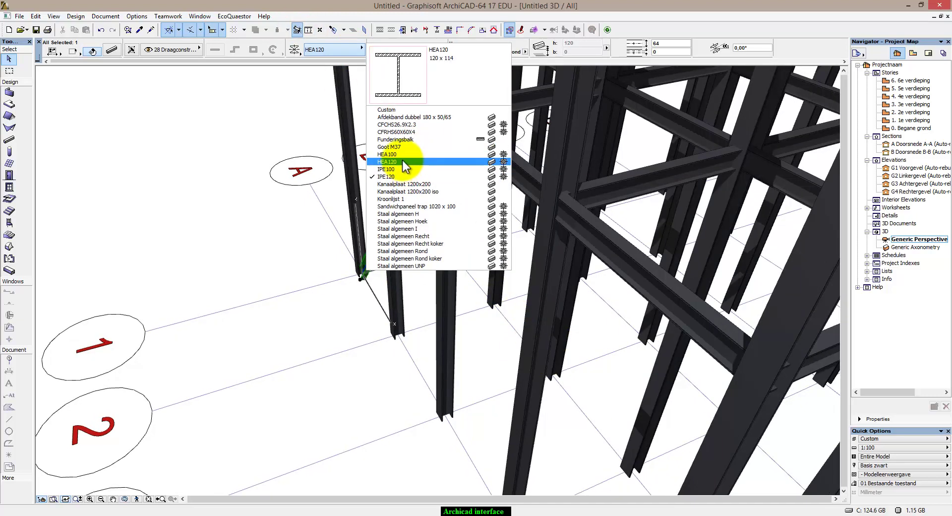
pyautogui.click(399, 127)
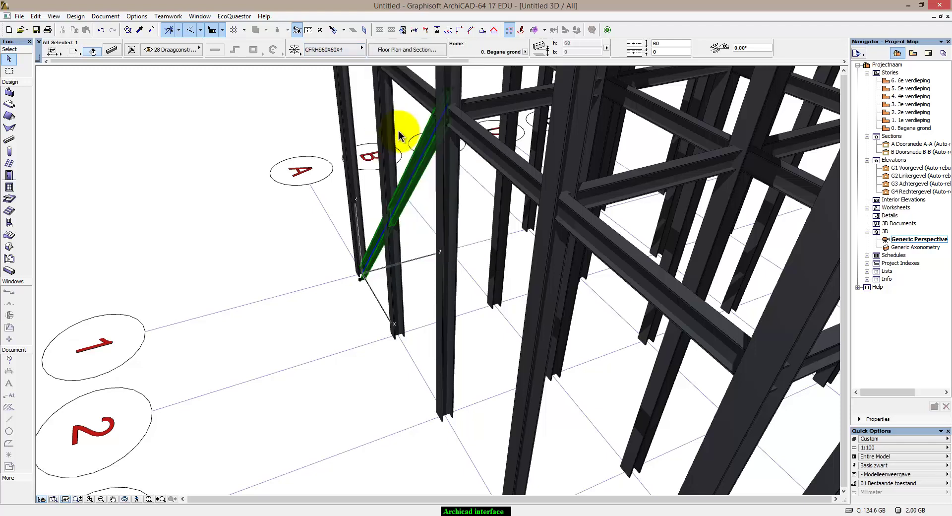
pyautogui.press('Escape')
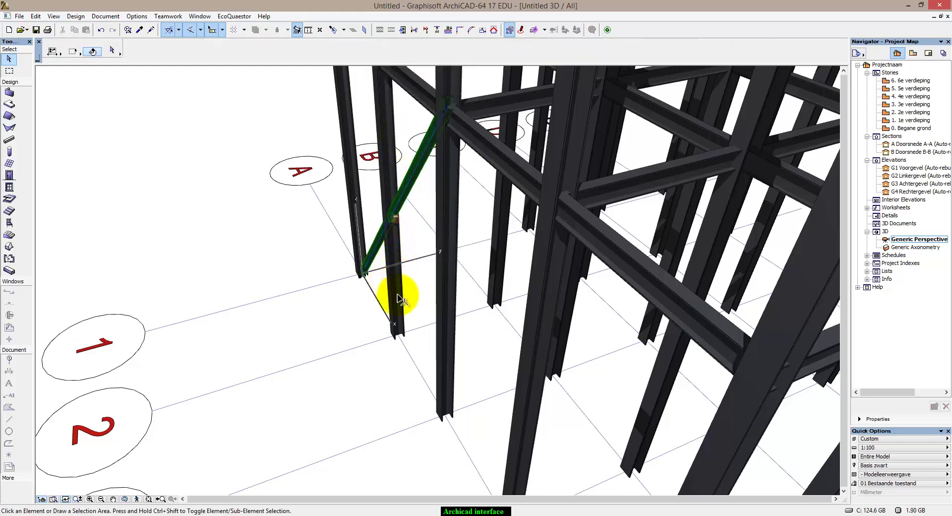
# Step: Mirror a copy of the diagonal brace about grid line 2 in the ground floor plan to form a cross brace between columns A1 and A3
pyautogui.moveTo(431, 323); pyautogui.dragTo(589, 346, button='middle')
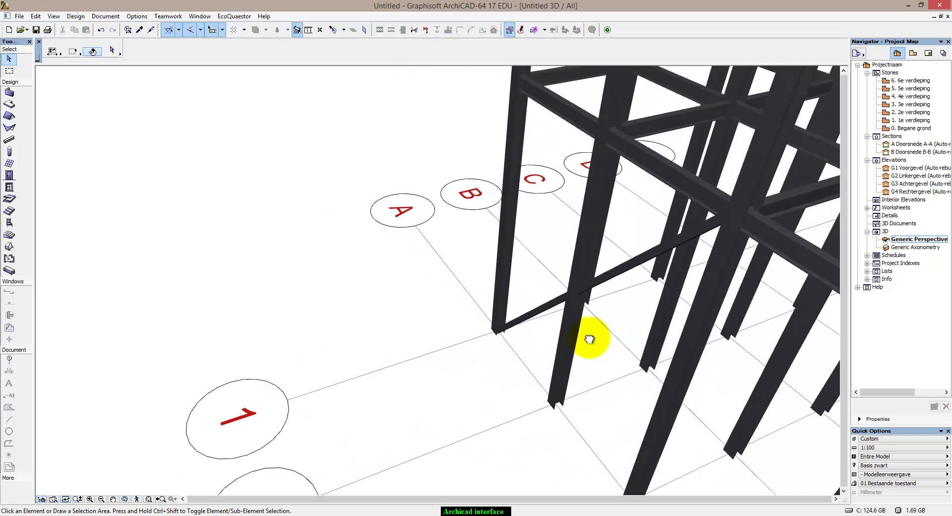
pyautogui.click(606, 281)
pyautogui.press('F2')
pyautogui.scroll(-3, 650, 293)
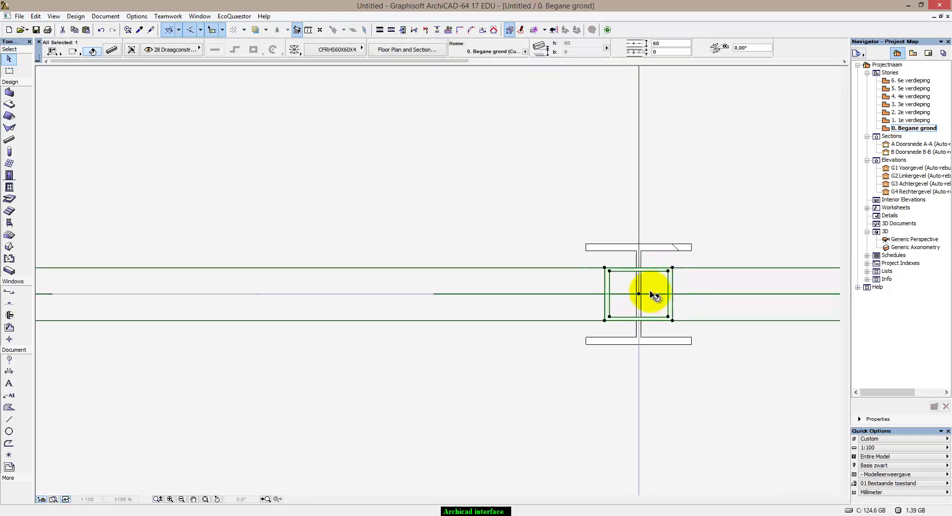
pyautogui.moveTo(648, 303); pyautogui.dragTo(485, 319, button='middle')
pyautogui.scroll(-3, 529, 328)
pyautogui.scroll(2, 487, 340)
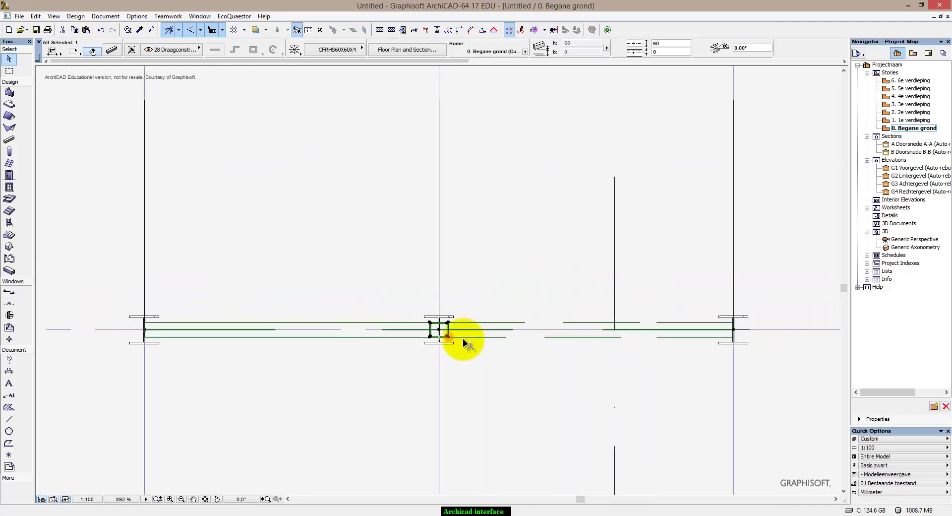
pyautogui.click(36, 16)
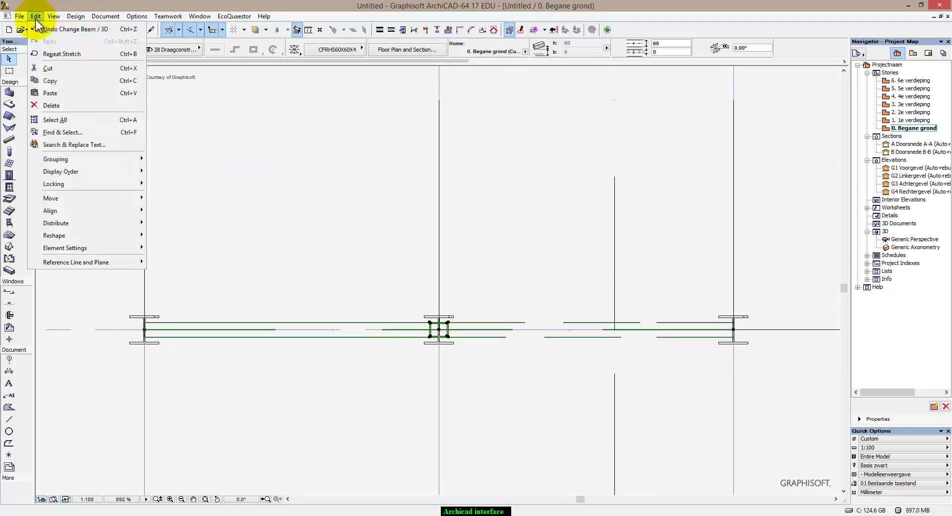
pyautogui.moveTo(109, 198)
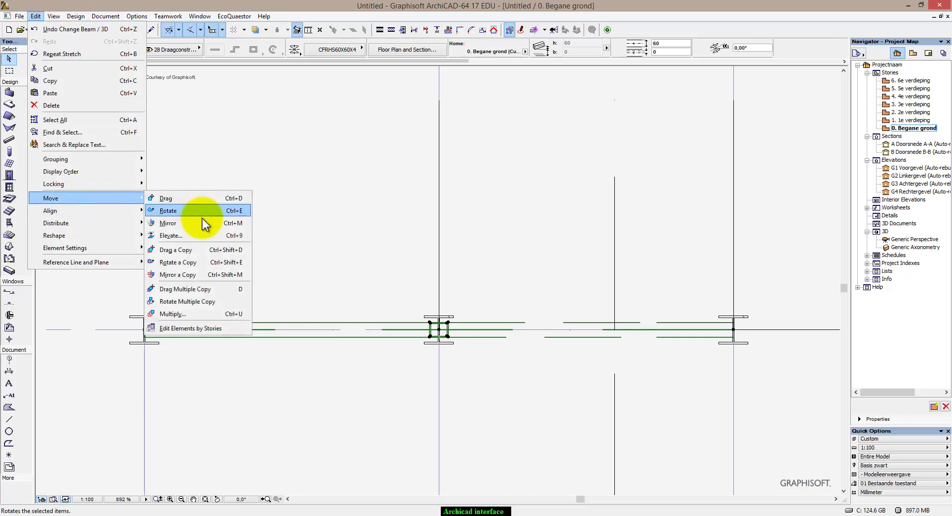
pyautogui.click(193, 274)
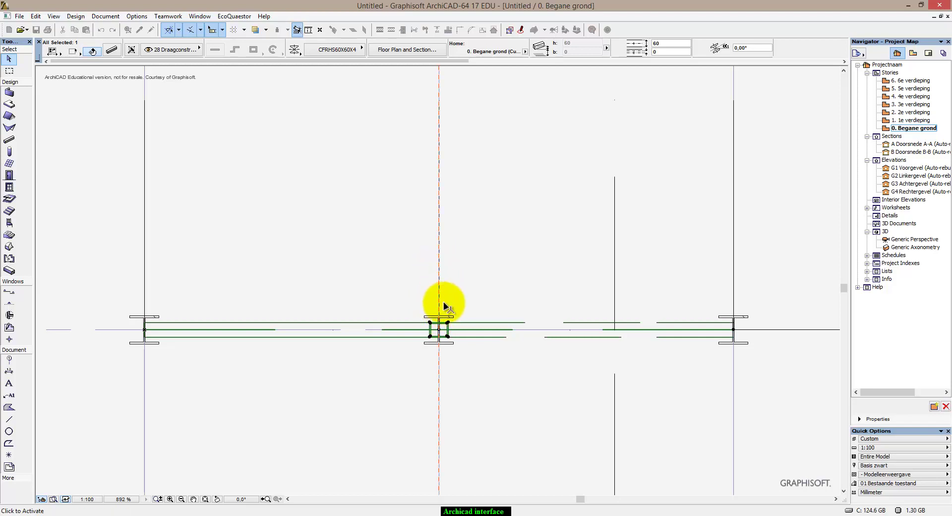
pyautogui.click(440, 383)
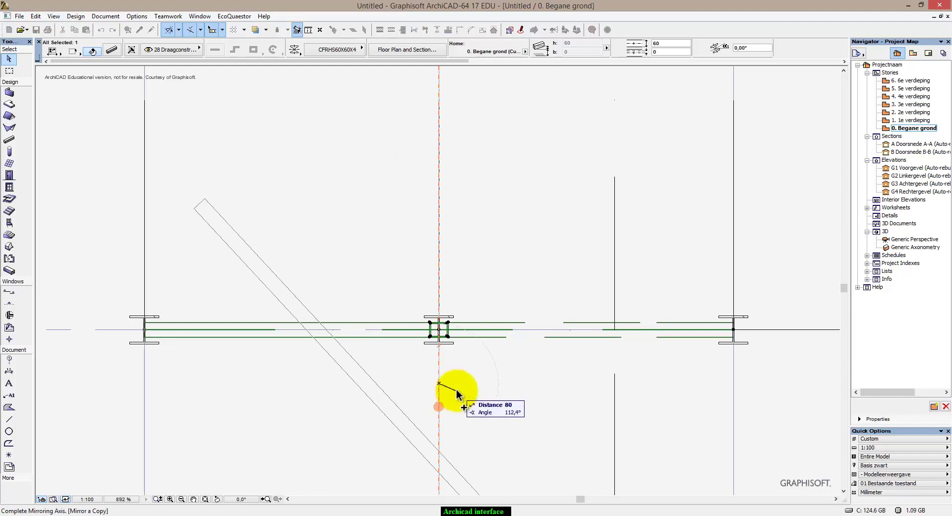
pyautogui.click(439, 281)
pyautogui.press('F3')
pyautogui.moveTo(484, 269); pyautogui.dragTo(409, 268, button='middle')
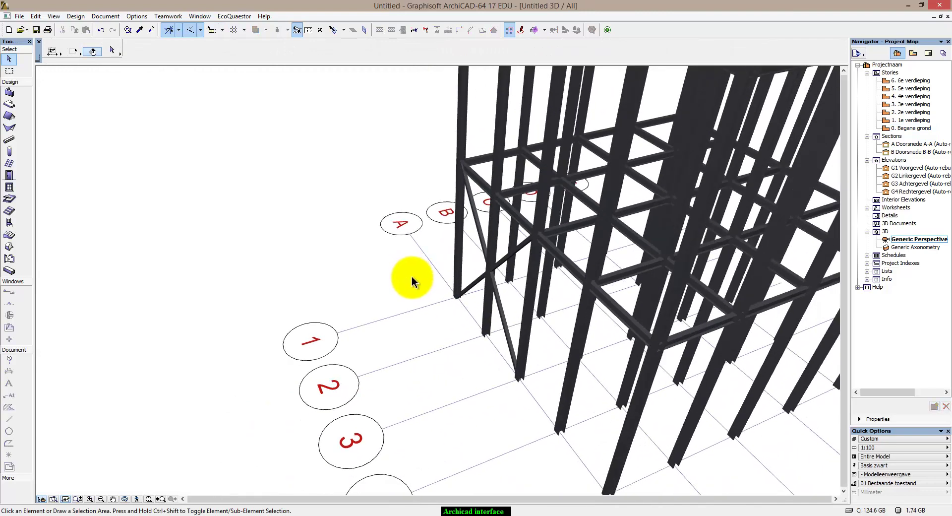
pyautogui.scroll(-3, 409, 275)
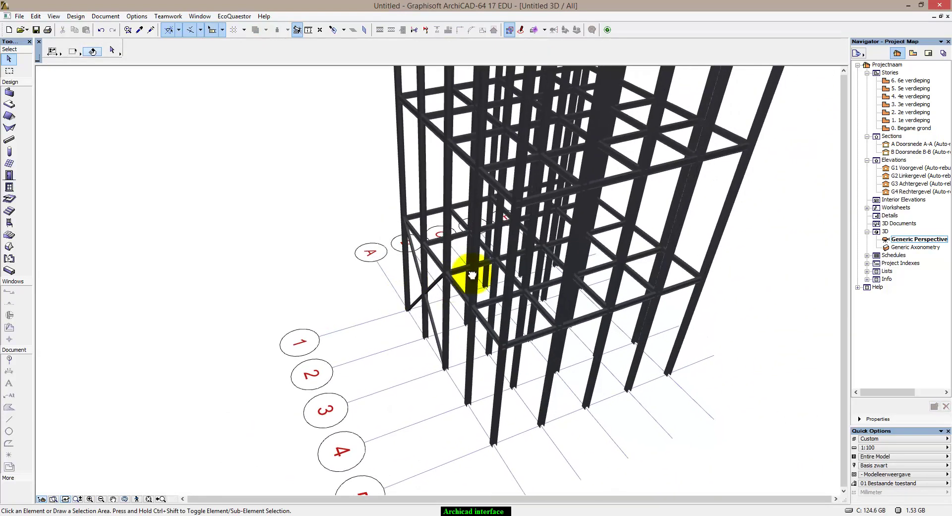
# Step: Select all beams in the 3D model and set their floor plan display to Outlines Only
pyautogui.doubleClick(908, 121)
pyautogui.scroll(5, 527, 263)
pyautogui.click(903, 122)
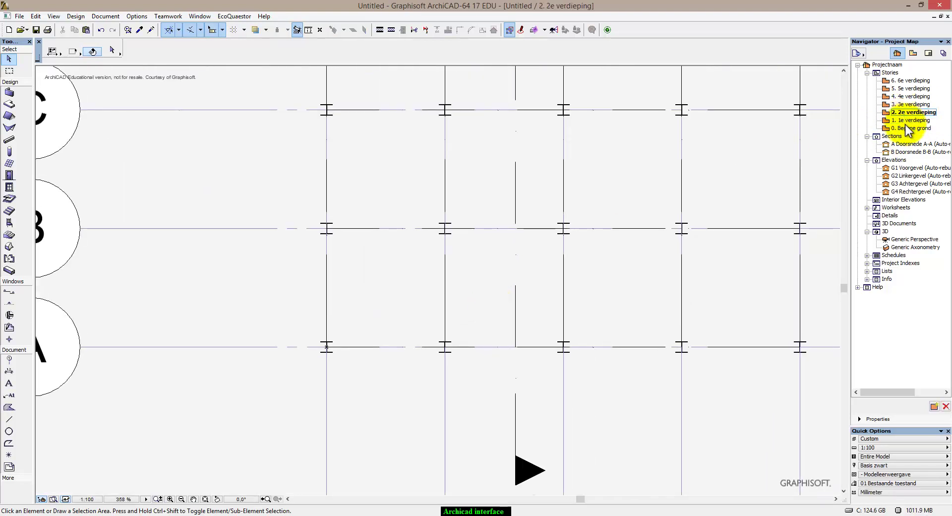
pyautogui.press('F3')
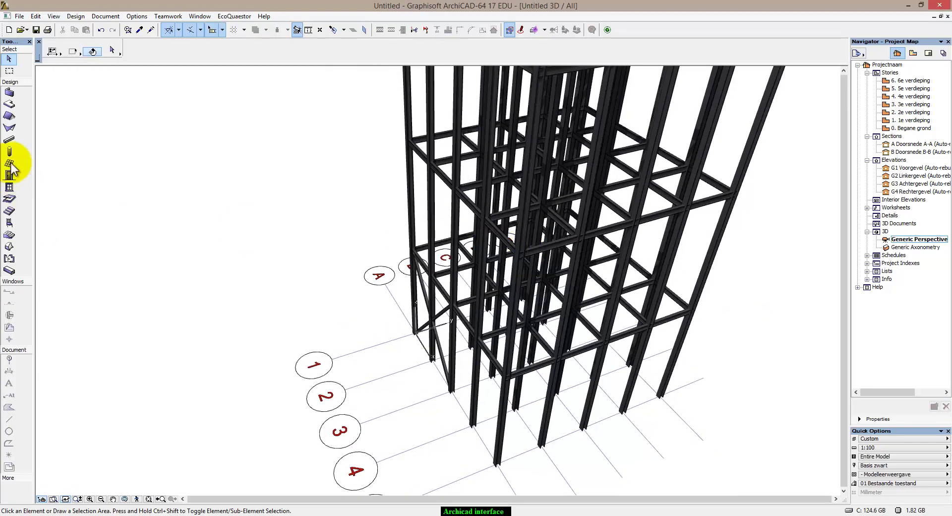
pyautogui.click(10, 140)
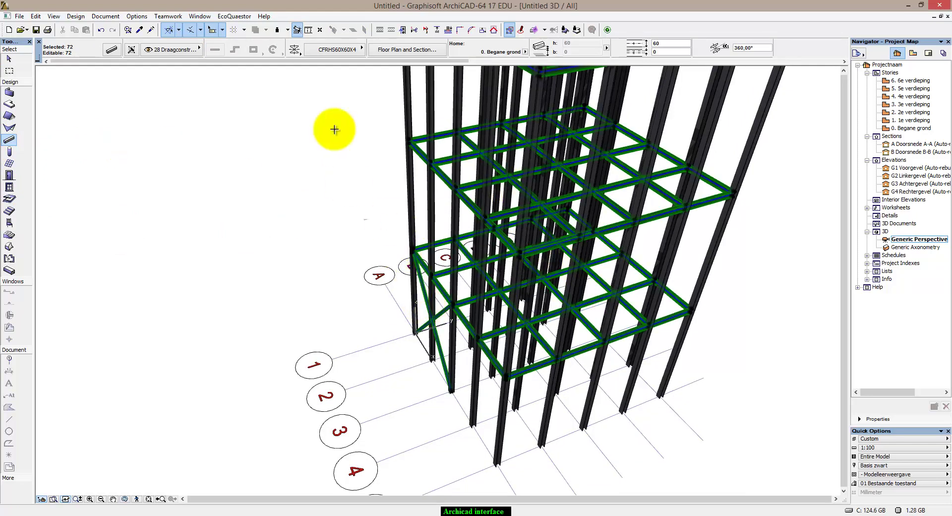
pyautogui.click(111, 50)
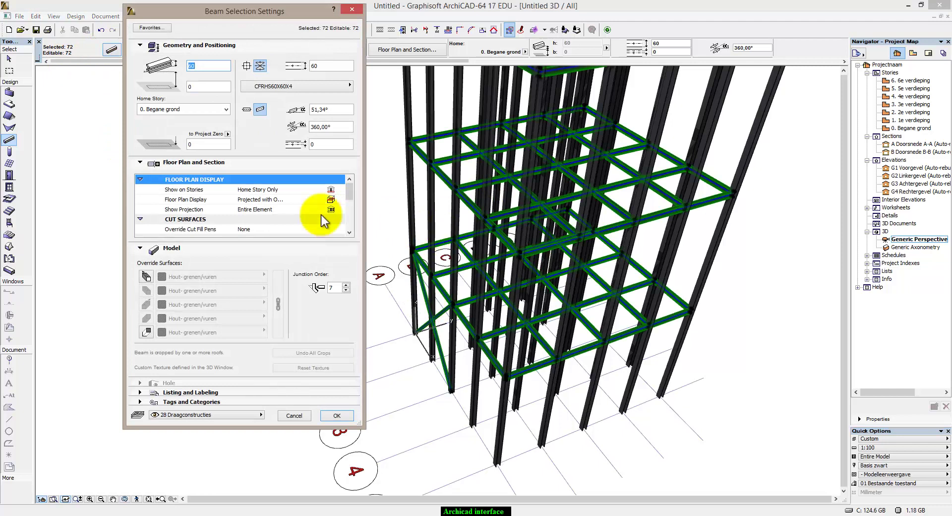
pyautogui.click(337, 200)
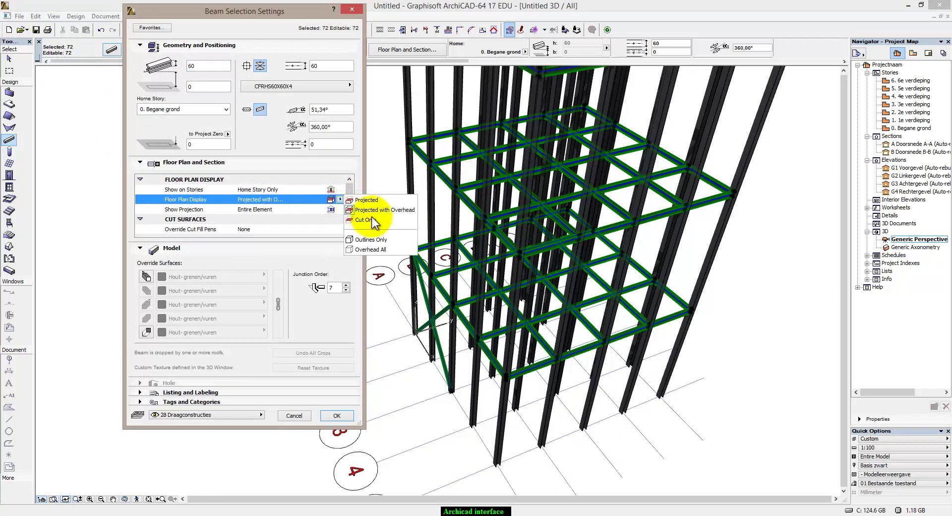
pyautogui.click(372, 239)
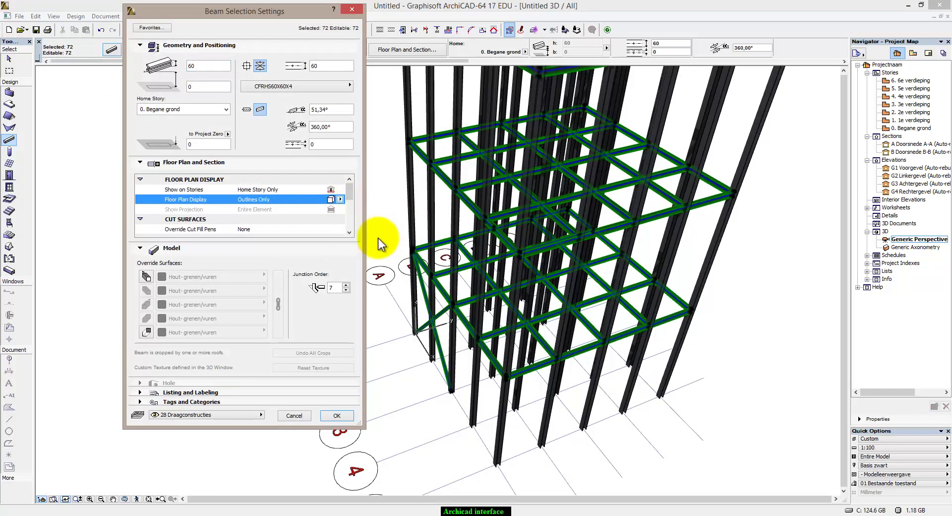
pyautogui.click(337, 415)
# Step: Examine how the beams are drawn on the 2e verdieping and Begane grond floor plans
pyautogui.press('F2')
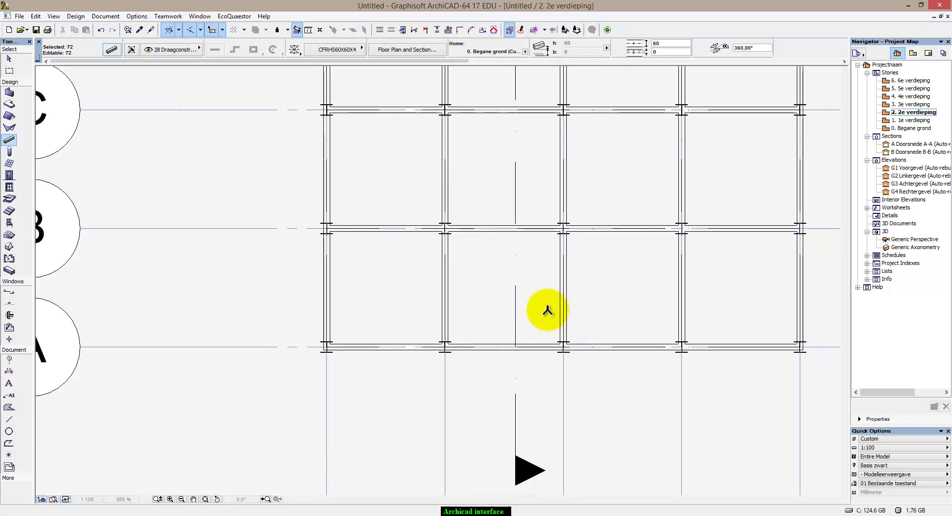
pyautogui.moveTo(560, 299); pyautogui.dragTo(534, 386, button='middle')
pyautogui.scroll(-4, 534, 387)
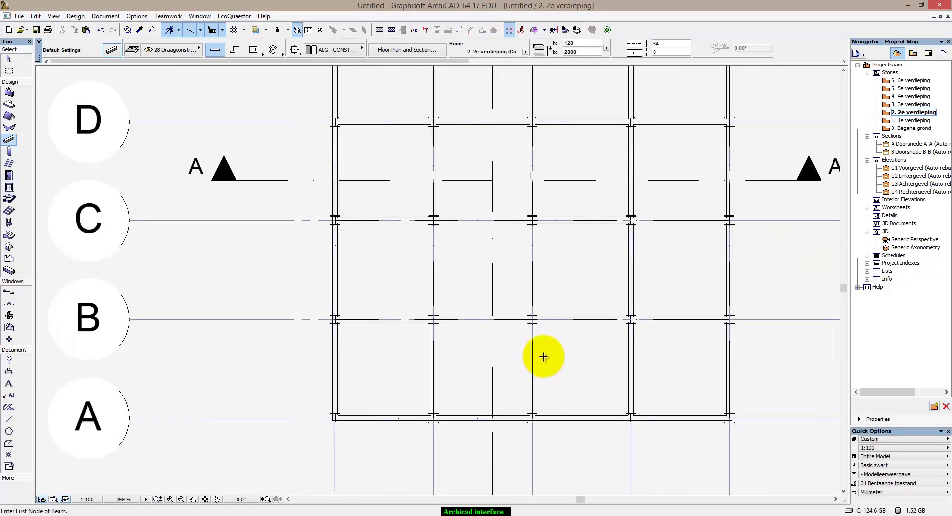
pyautogui.press('Escape')
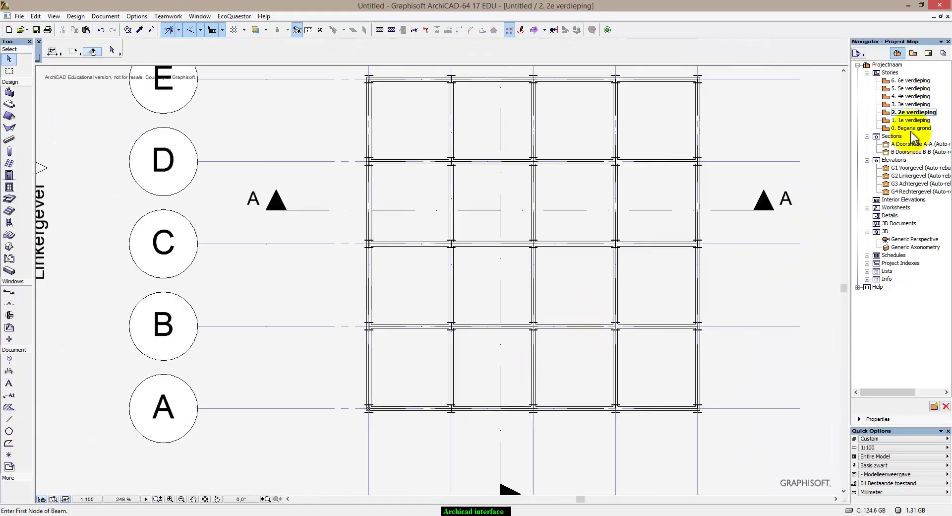
pyautogui.scroll(5, 569, 304)
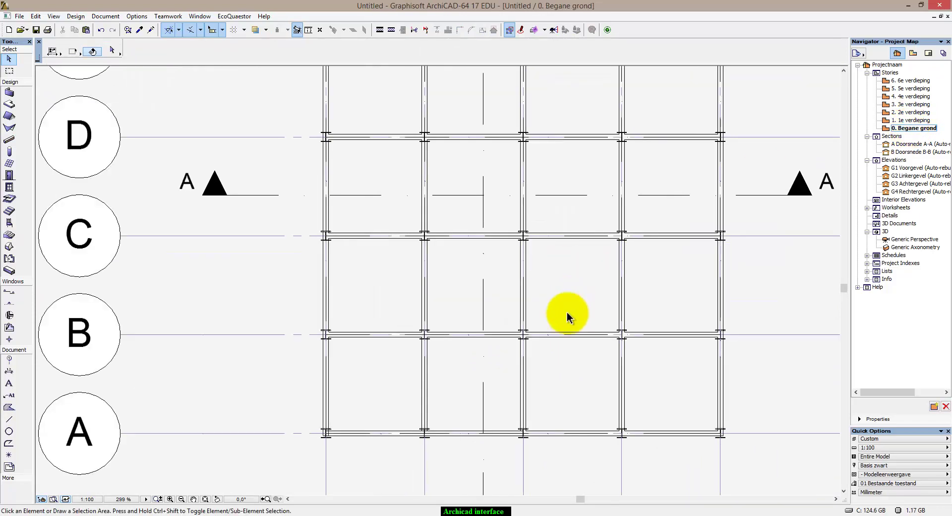
pyautogui.scroll(-3, 522, 304)
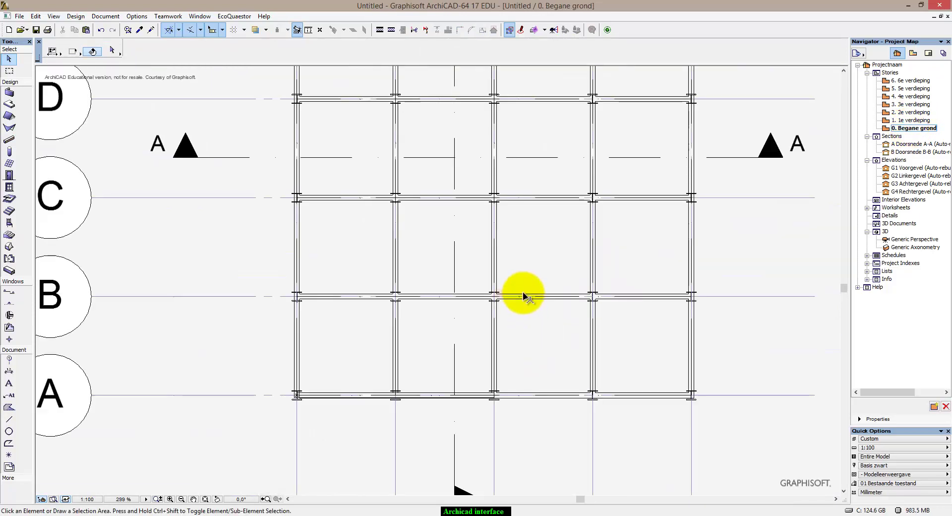
pyautogui.moveTo(631, 300); pyautogui.dragTo(580, 304, button='middle')
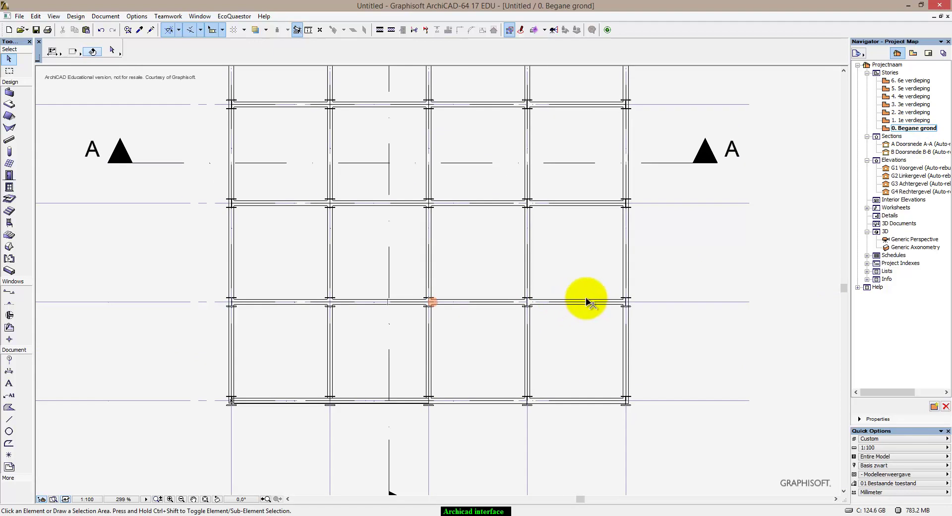
pyautogui.click(599, 304)
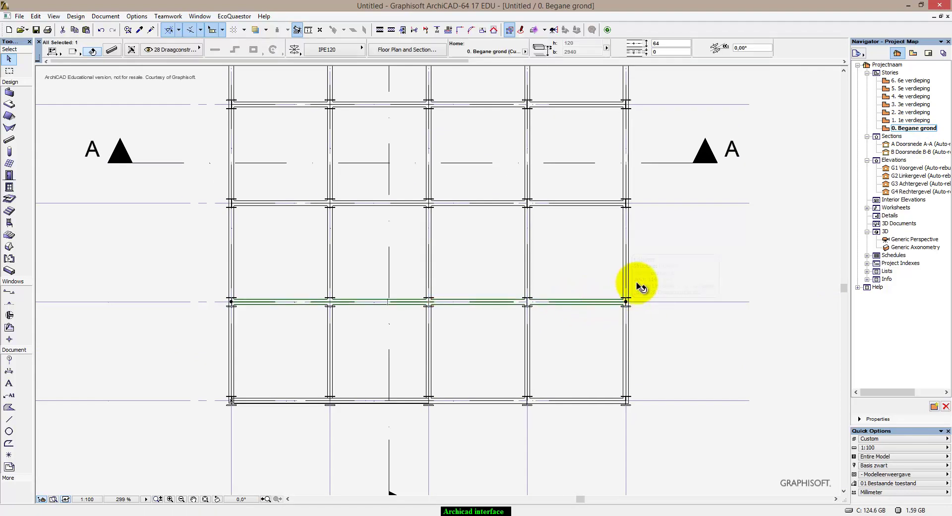
pyautogui.moveTo(504, 268); pyautogui.dragTo(520, 336, button='middle')
pyautogui.click(790, 213)
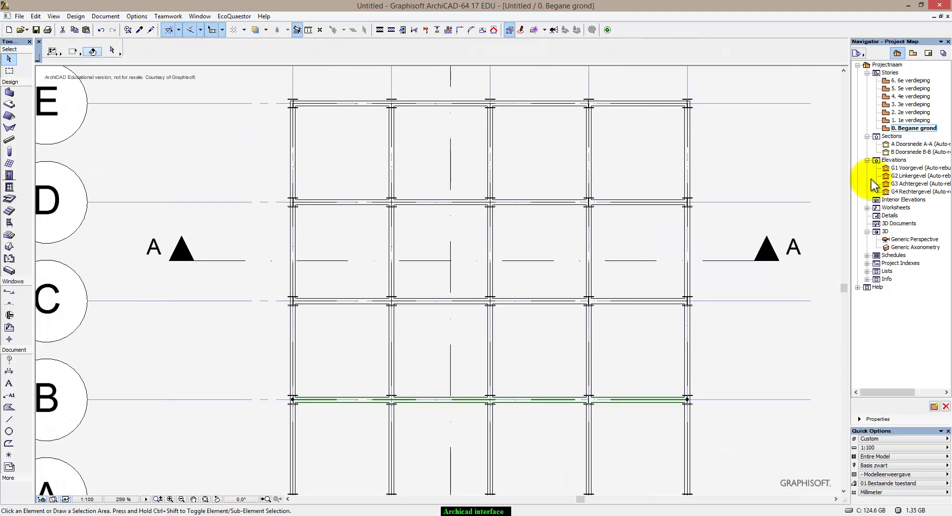
# Step: On the 1e verdieping plan, trim away the grid C beam between lines 2 and 4 and the grid 3 beam between lines B and D
pyautogui.doubleClick(907, 121)
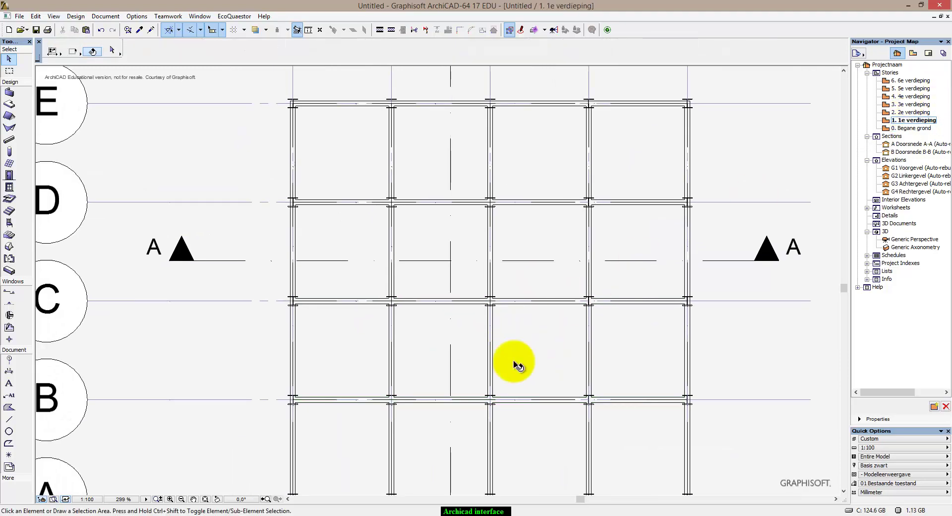
pyautogui.keyDown('ctrl'); pyautogui.click(490, 351); pyautogui.keyUp('ctrl')
pyautogui.keyDown('ctrl'); pyautogui.click(497, 305); pyautogui.keyUp('ctrl')
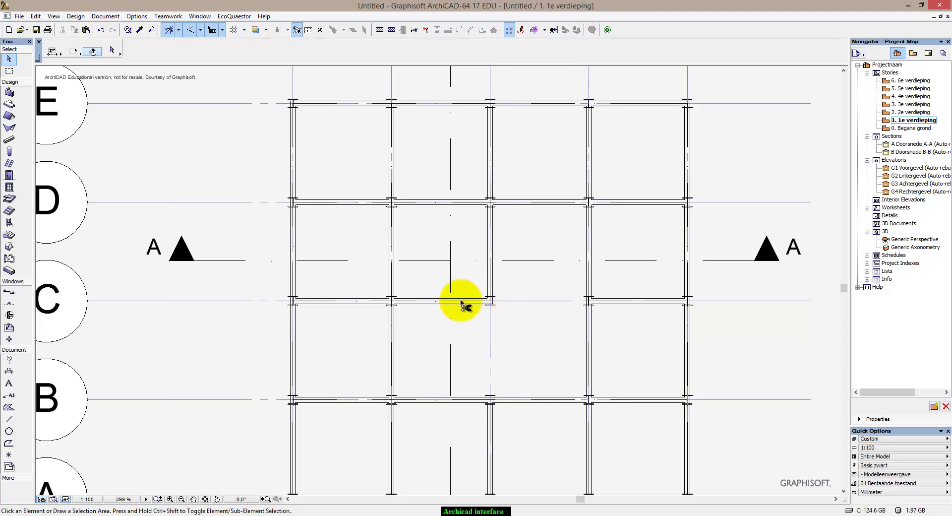
pyautogui.keyDown('ctrl'); pyautogui.click(464, 303); pyautogui.keyUp('ctrl')
pyautogui.keyDown('ctrl'); pyautogui.click(492, 240); pyautogui.keyUp('ctrl')
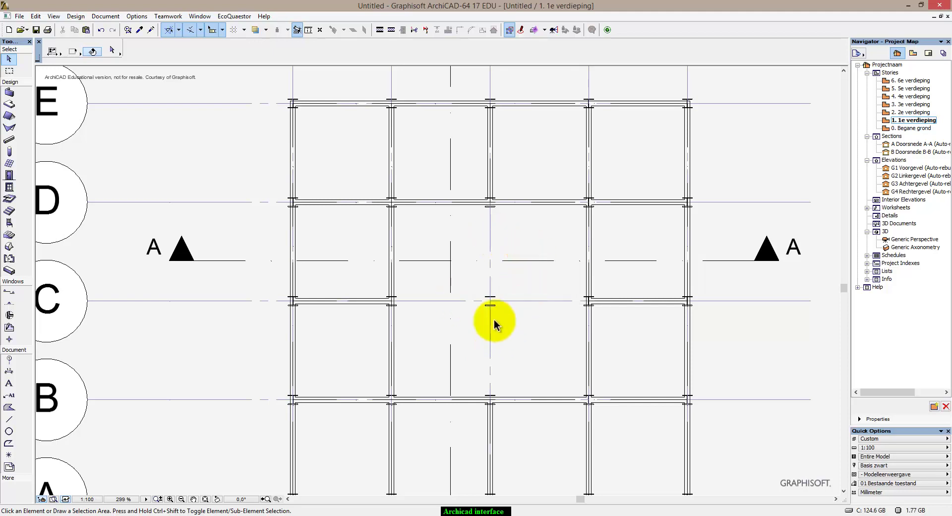
# Step: Delete the HEA120 column at grid intersection C3 on the 1e verdieping
pyautogui.scroll(4, 496, 294)
pyautogui.click(520, 353)
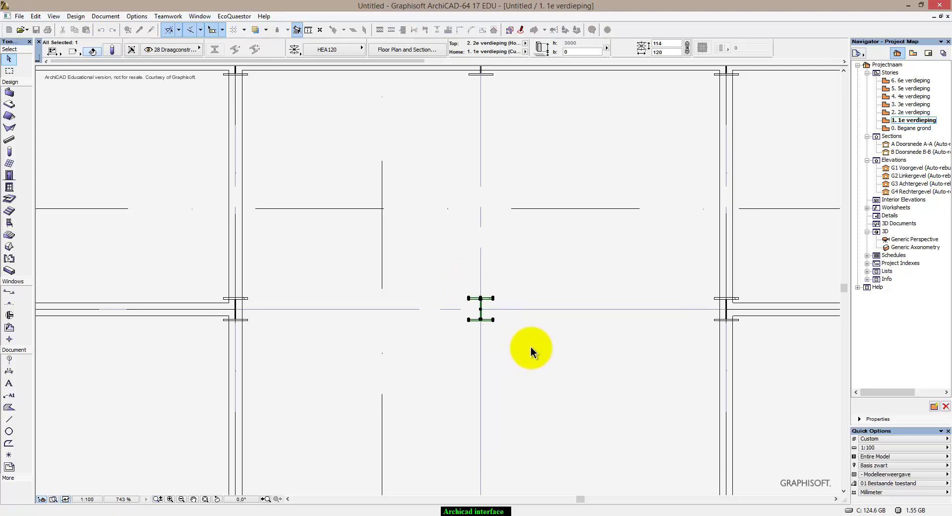
pyautogui.press('Delete')
# Step: Delete the eight columns around the central opening between grid lines B–D and 2–4, cancelling the deletion of the section markers
pyautogui.scroll(-3, 528, 352)
pyautogui.click(330, 149)
pyautogui.moveTo(644, 399); pyautogui.dragTo(644, 291, button='middle')
pyautogui.click(671, 388)
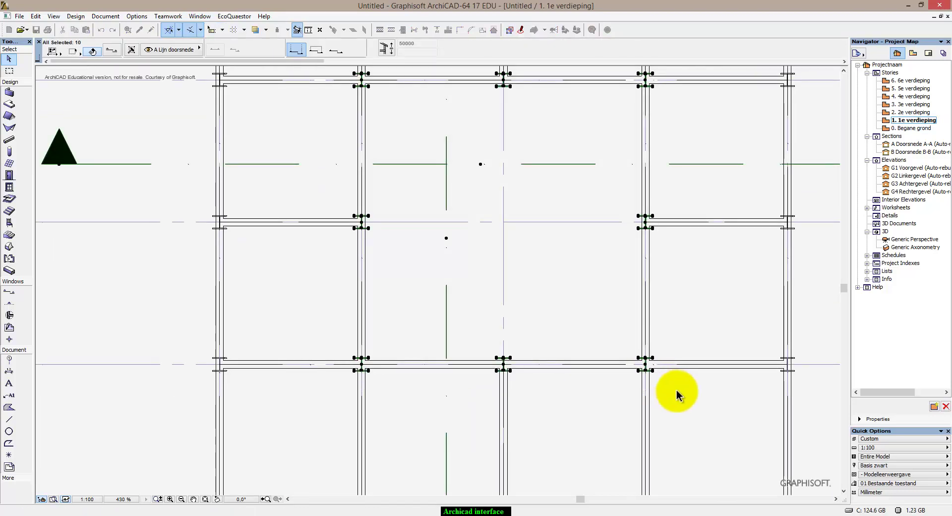
pyautogui.press('Delete')
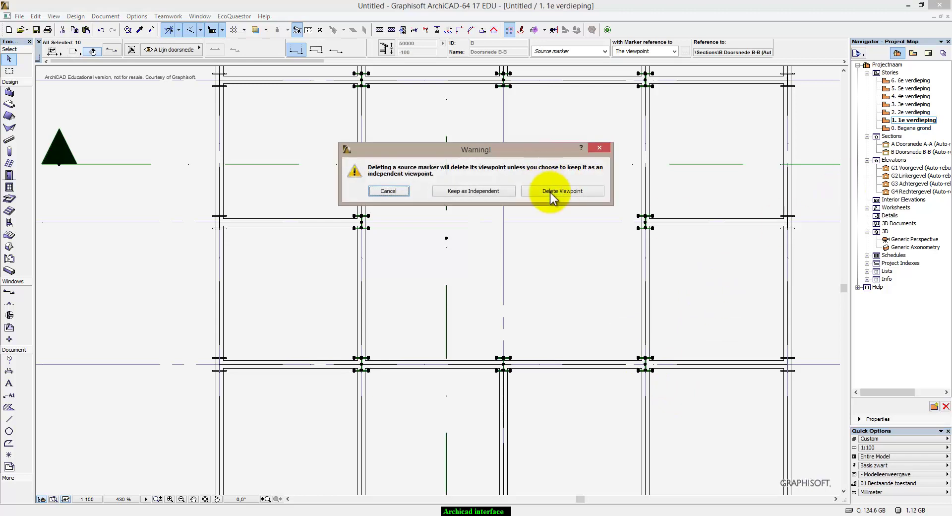
pyautogui.click(397, 190)
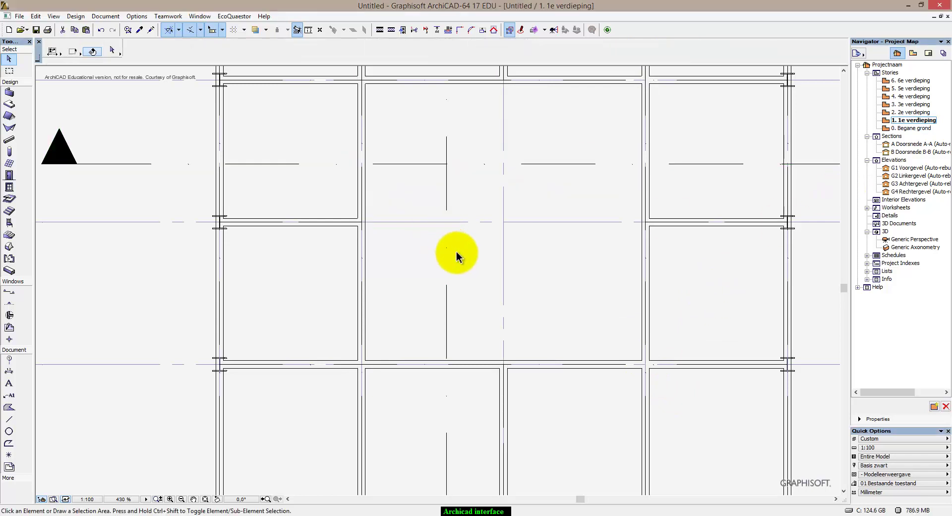
# Step: Examine the central opening on the 1e verdieping plan, in the 3D model and on the Begane grond plan
pyautogui.scroll(-3, 453, 249)
pyautogui.moveTo(494, 309); pyautogui.dragTo(504, 347, button='middle')
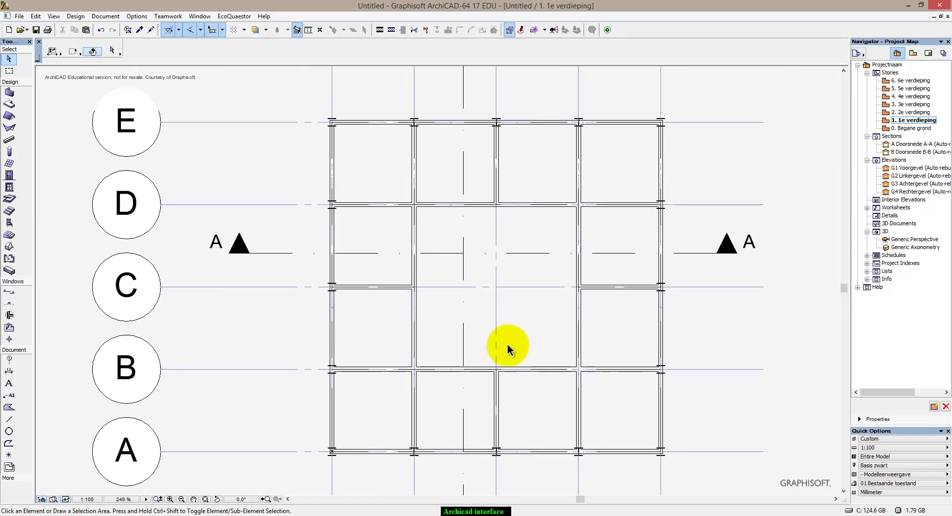
pyautogui.scroll(-2, 547, 330)
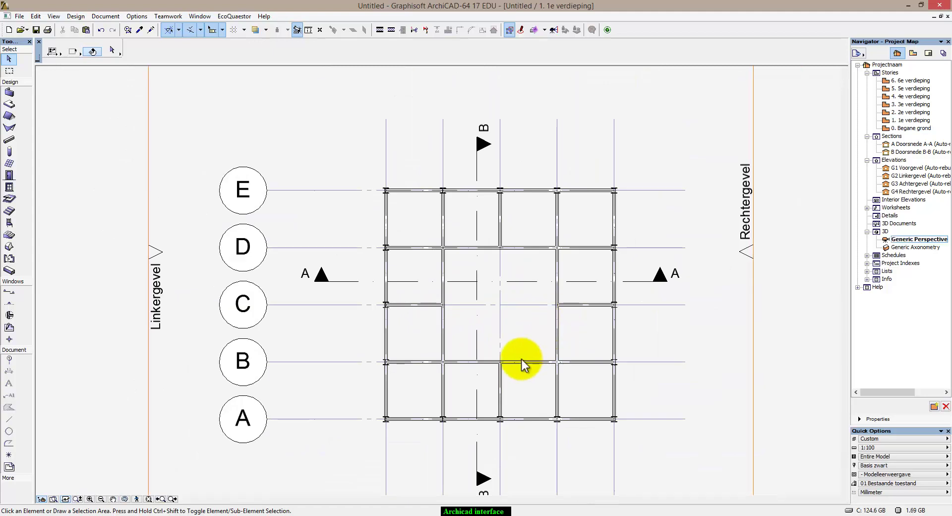
pyautogui.press('F3')
pyautogui.hotkey('ctrl', 'a')
pyautogui.scroll(3, 488, 383)
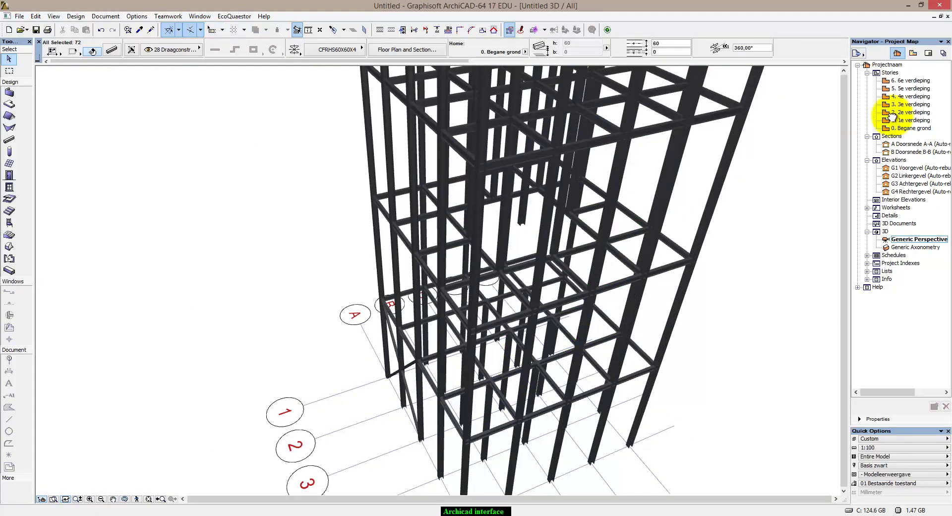
pyautogui.doubleClick(894, 128)
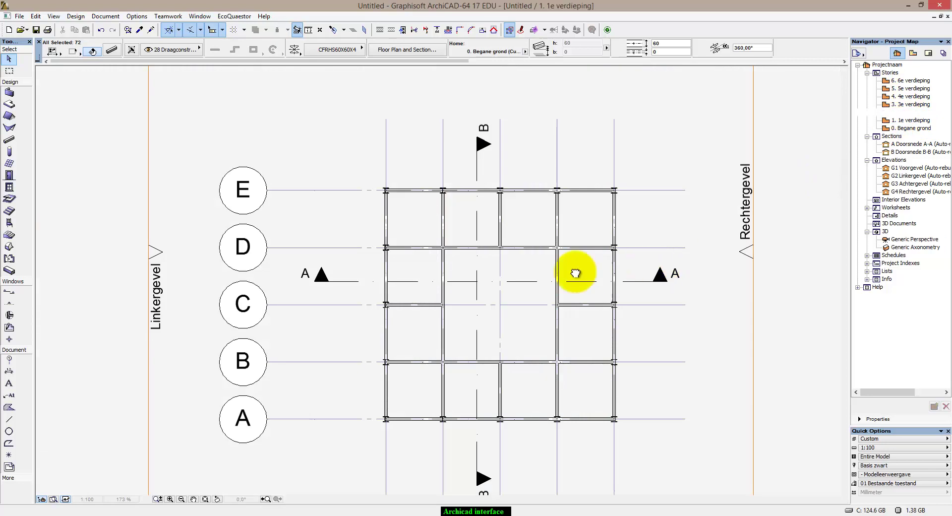
pyautogui.click(463, 246)
pyautogui.scroll(2, 421, 229)
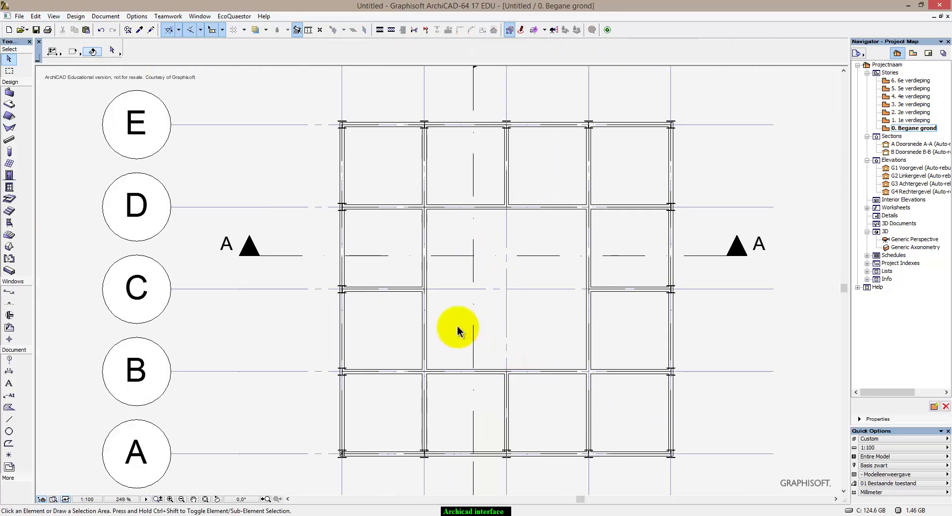